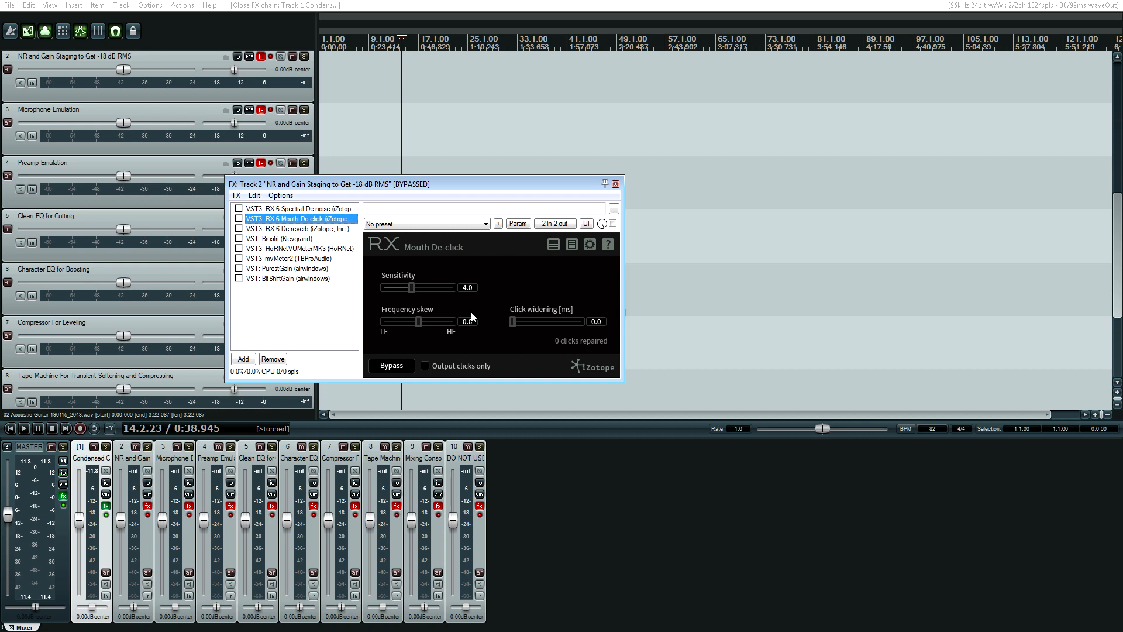
Step: Review the plugins on the NR and Gain Staging track from RX 6 De-reverb through BitShiftGain, and close its effects chain
key("Down")
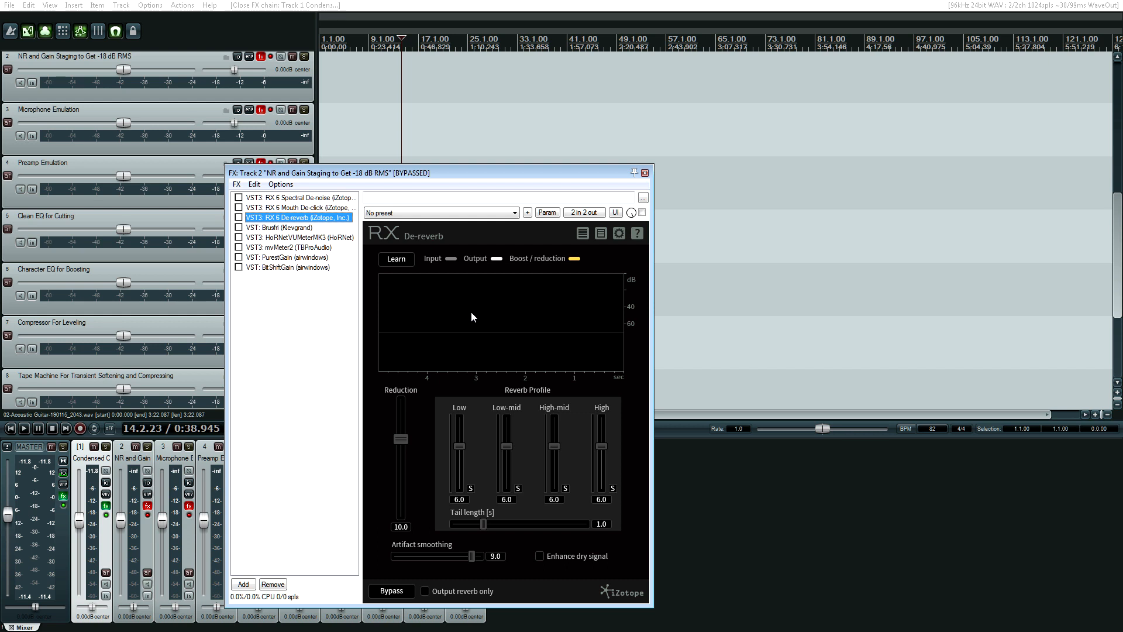
key("Down")
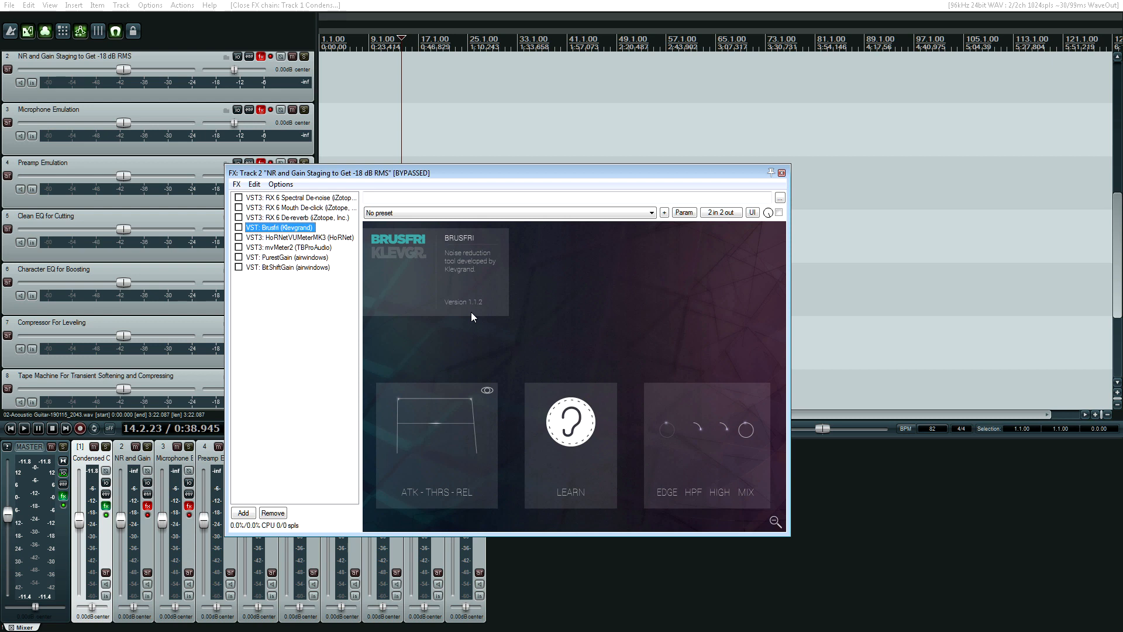
key("Down")
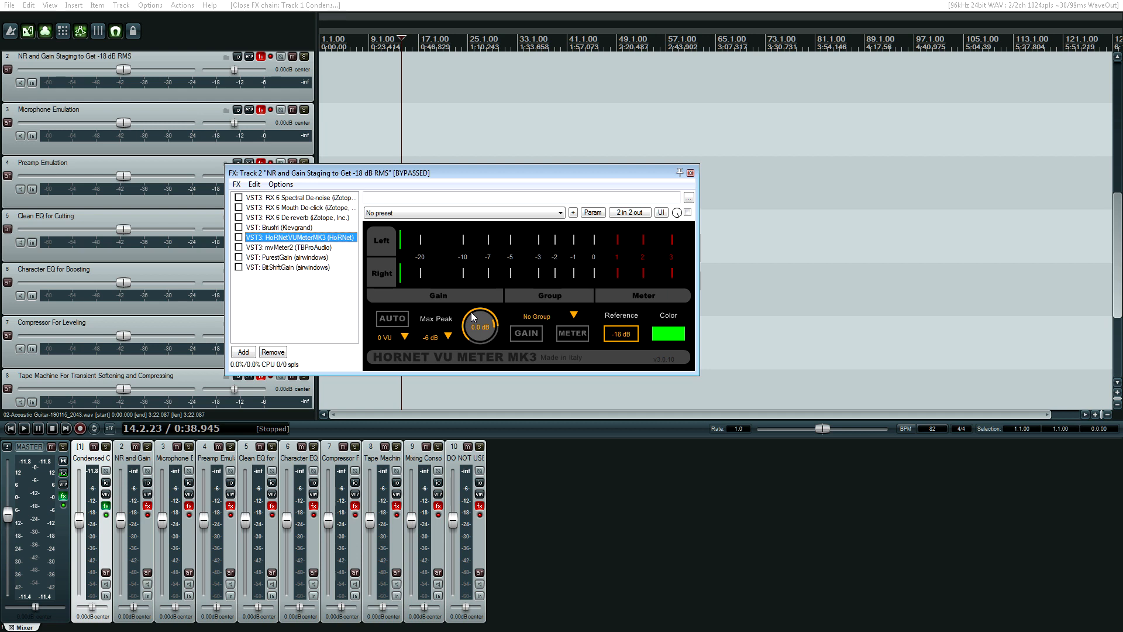
key("Down")
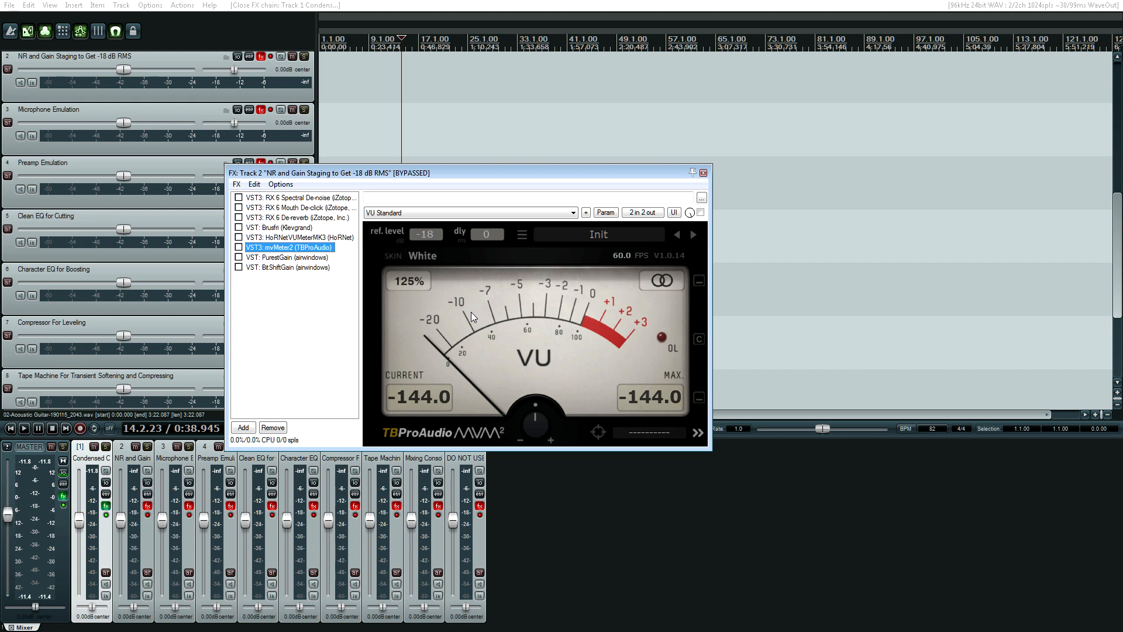
key("Down")
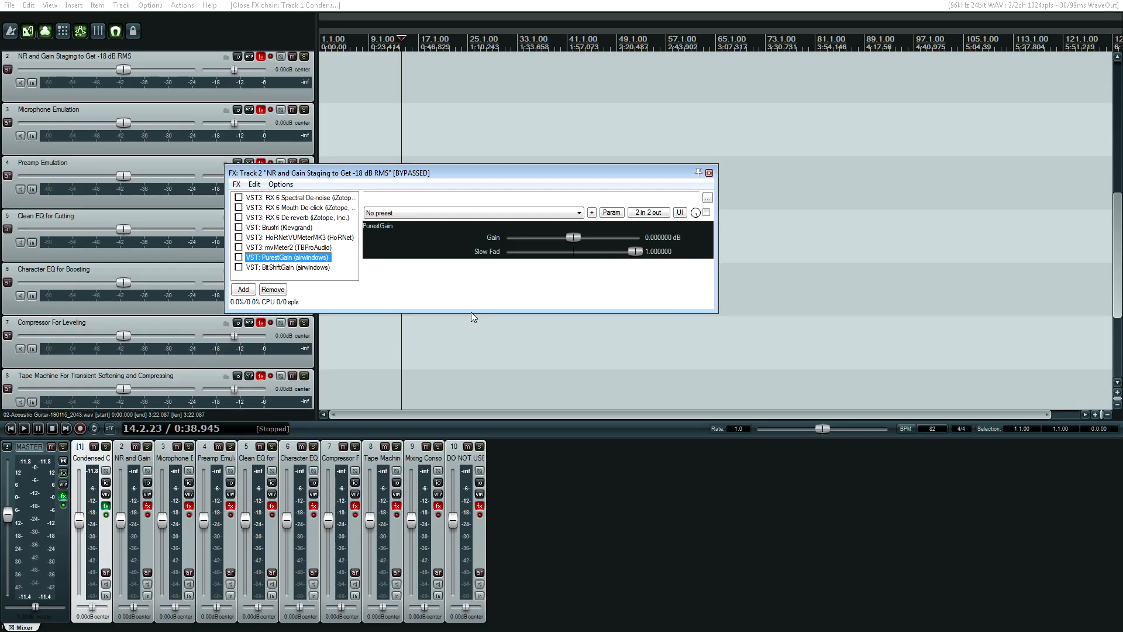
key("Down")
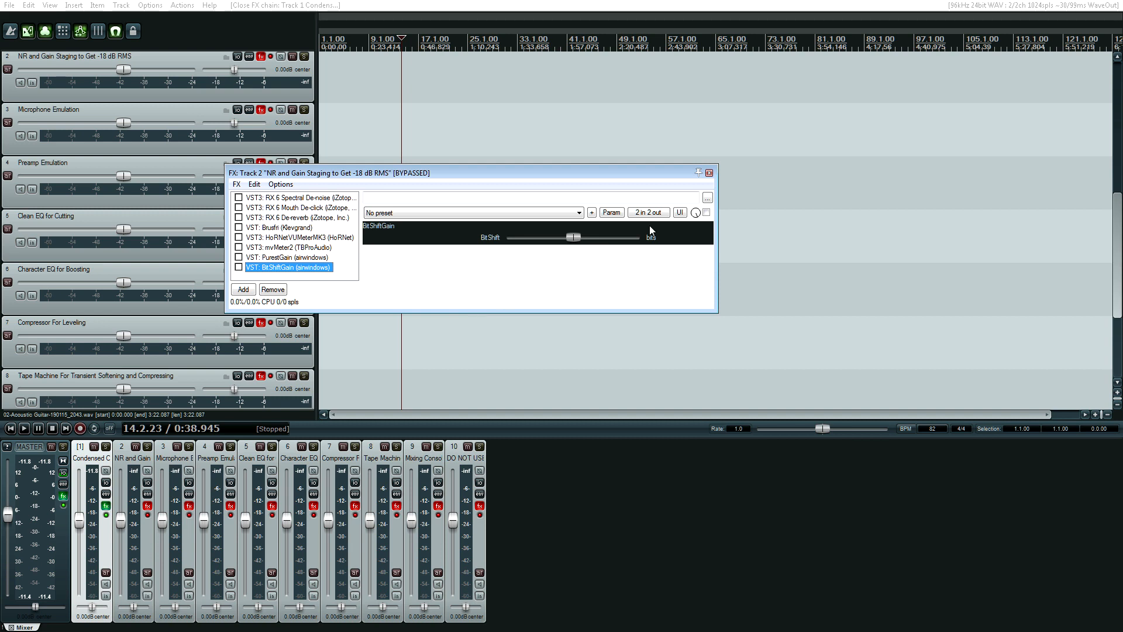
left_click(709, 172)
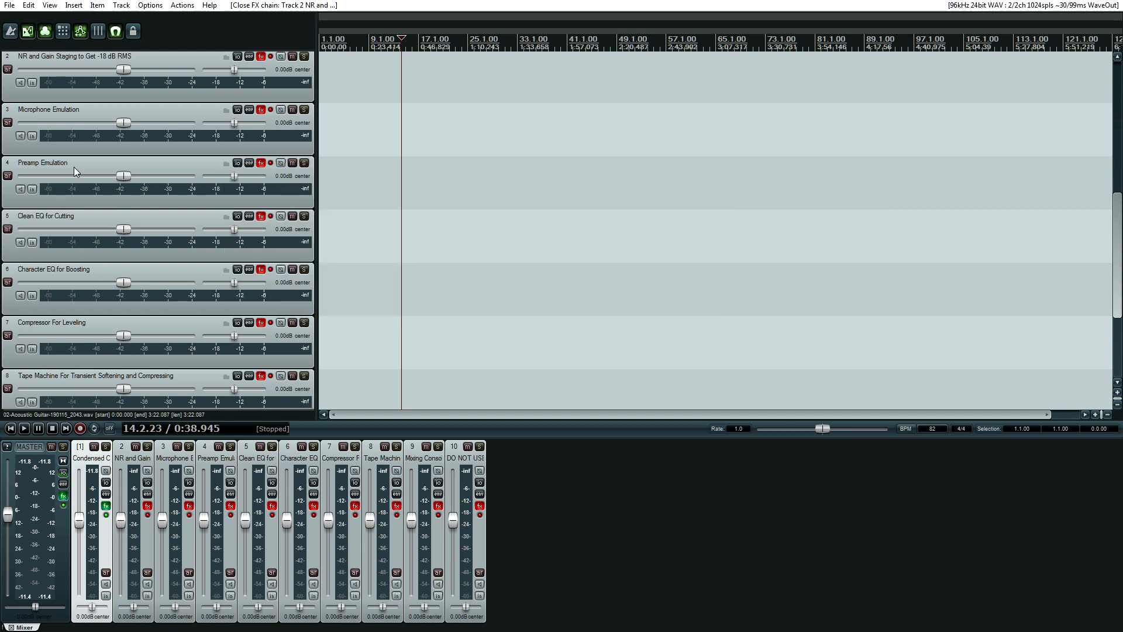
Step: Open the Microphone Emulation track's effects chain and view Virtual Mix Rack and Townsend Labs Sphere, dismissing Sphere's introductory notice
left_click(261, 110)
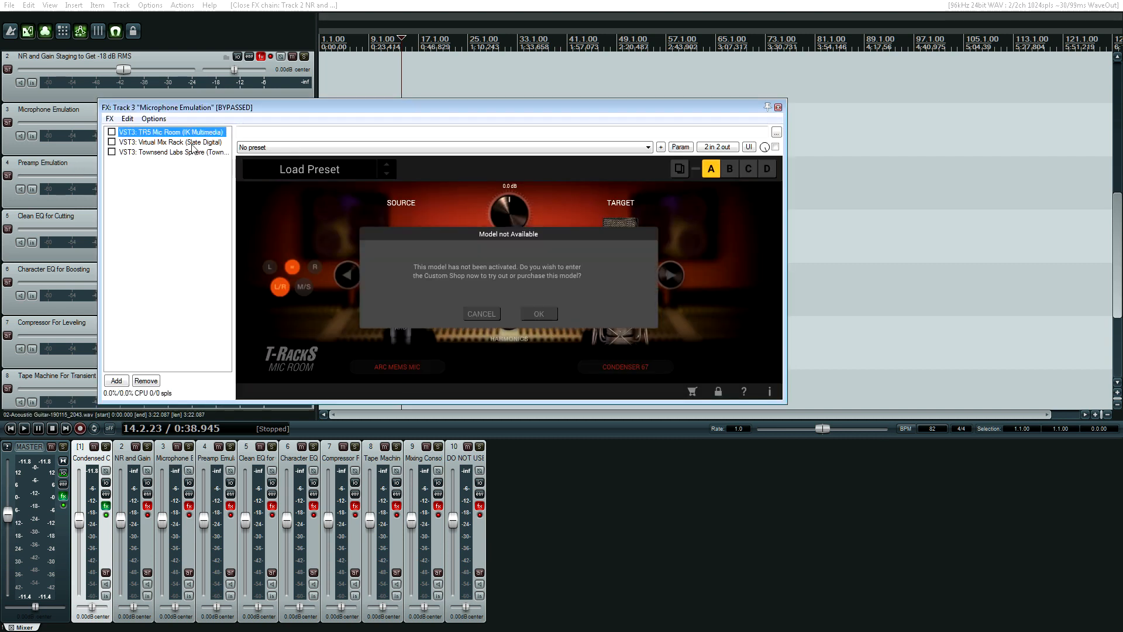
left_click(190, 144)
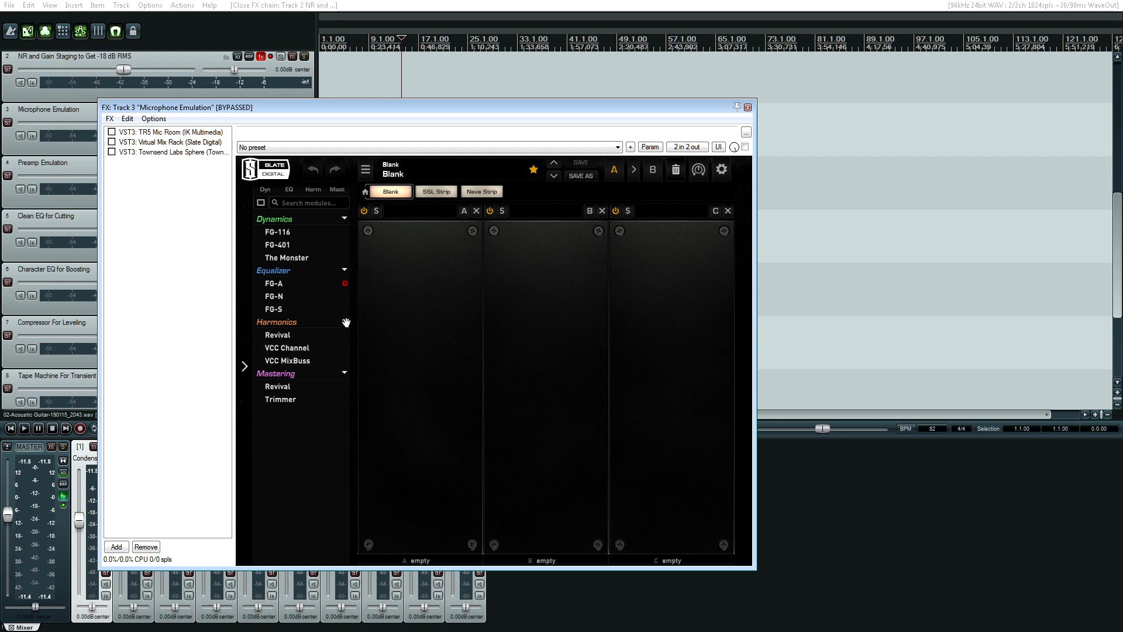
left_click(172, 155)
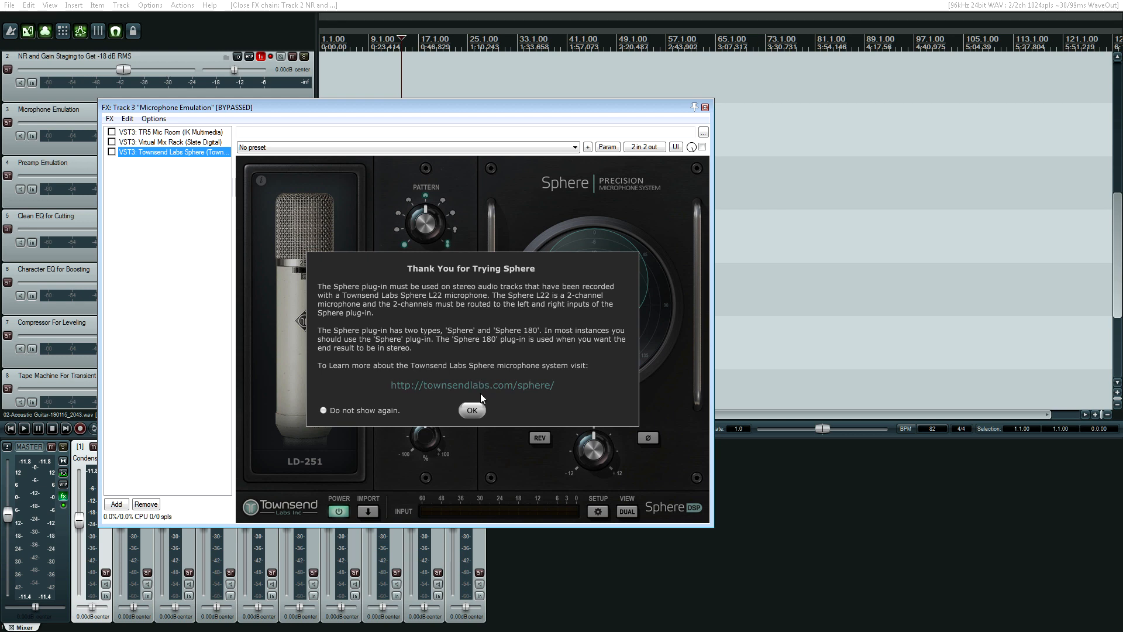
left_click(472, 410)
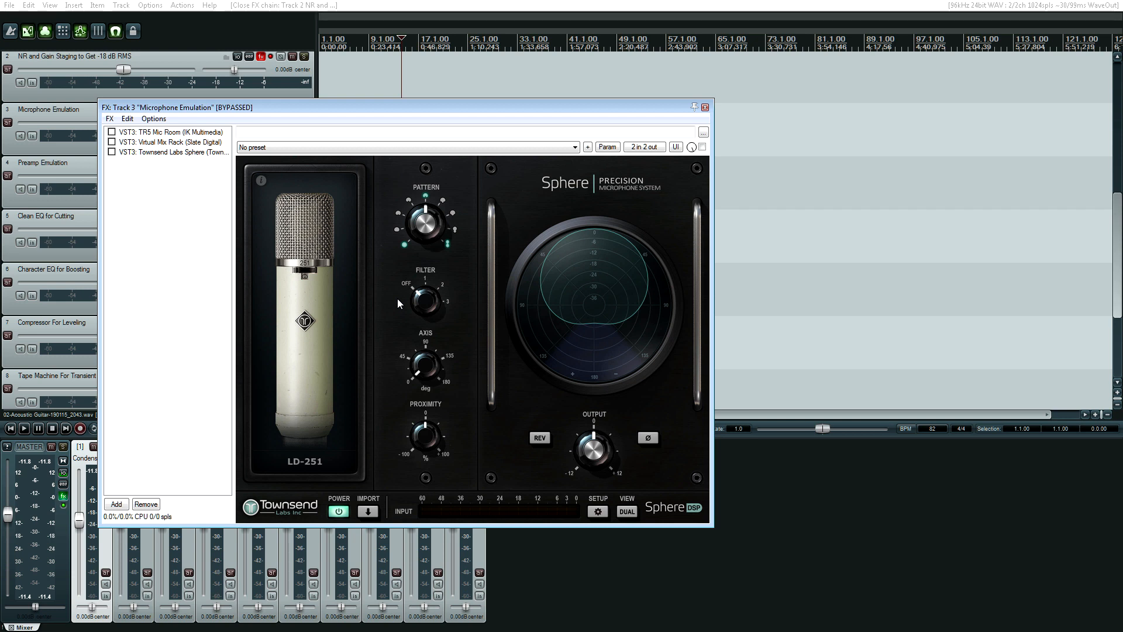
Step: Examine the microphone models offered in Townsend Labs Sphere, and close the Microphone Emulation effects chain
left_click(304, 462)
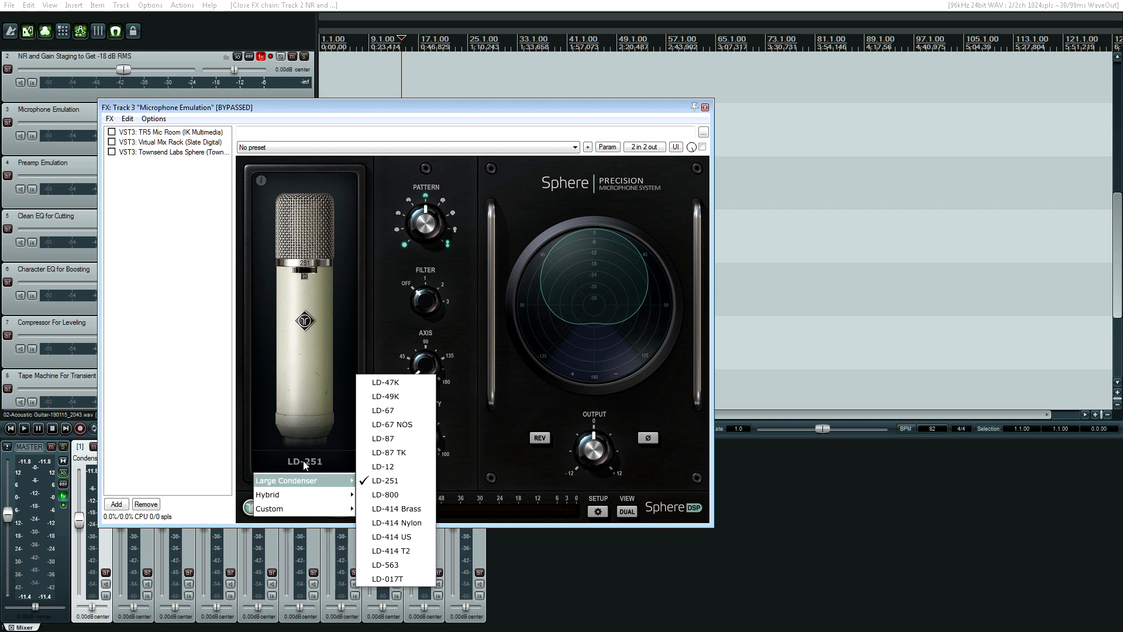
mouse_move(290, 495)
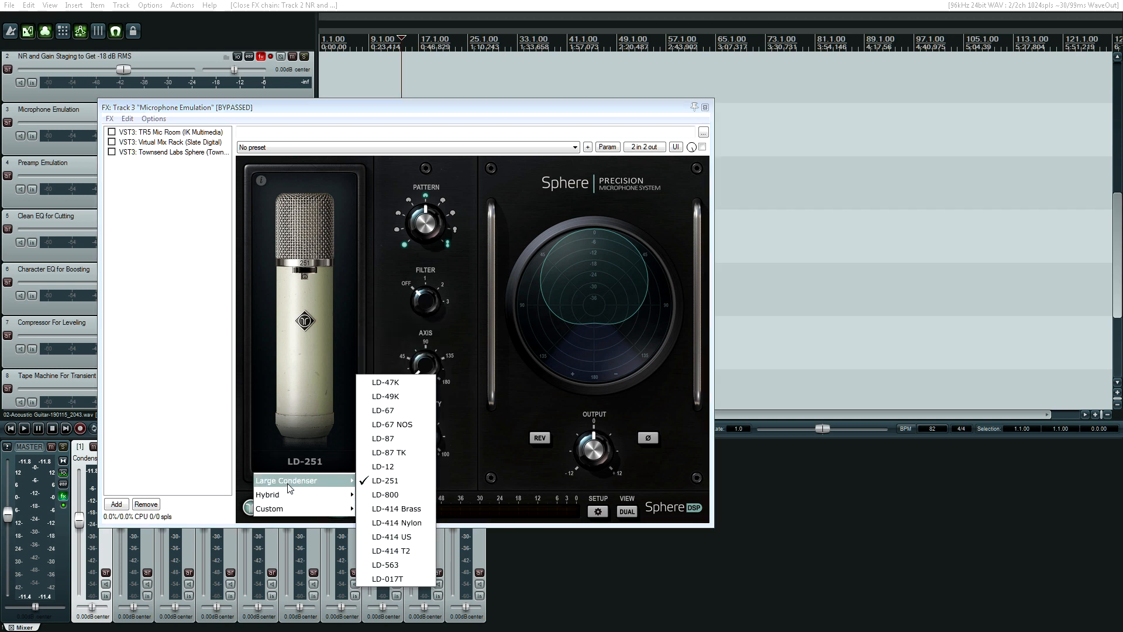
left_click(499, 387)
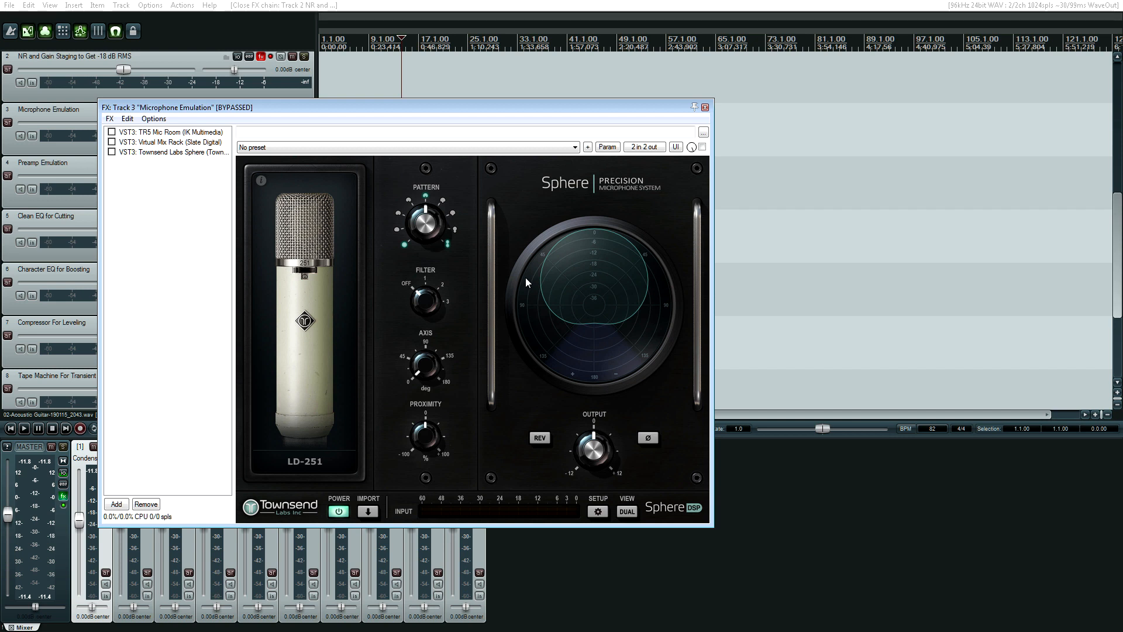
left_click_drag(407, 110, 492, 118)
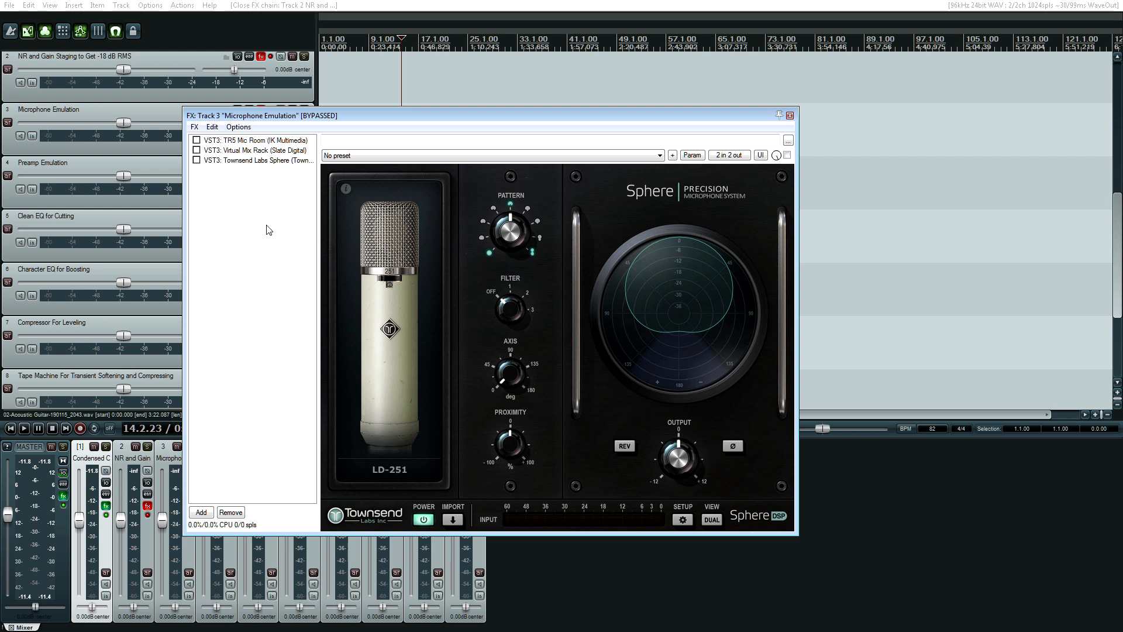
left_click(253, 161)
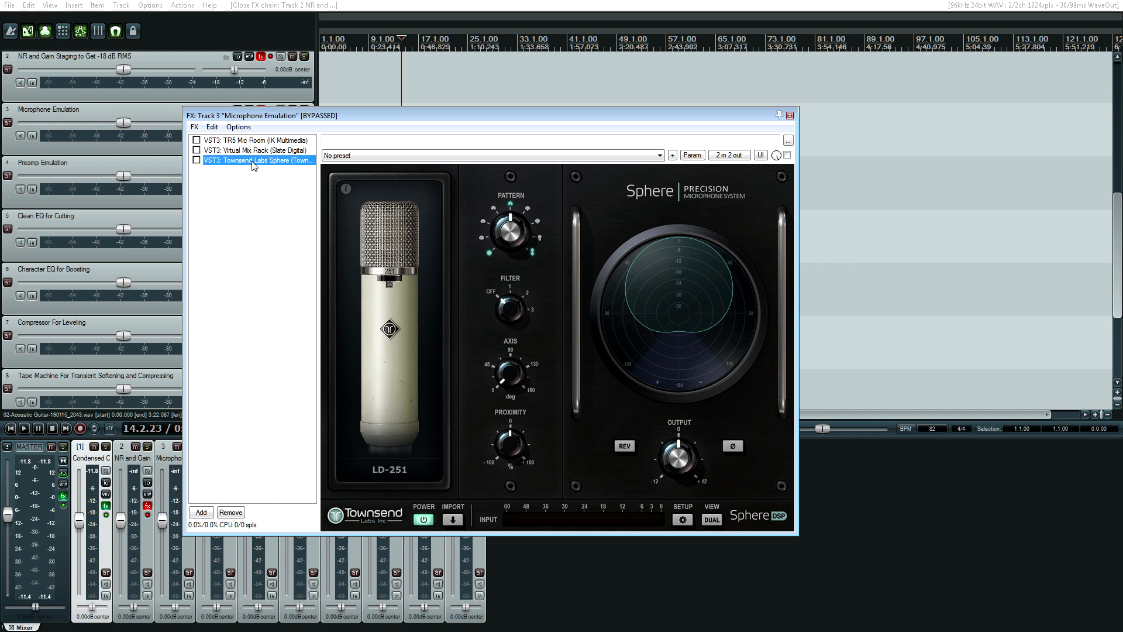
left_click(790, 117)
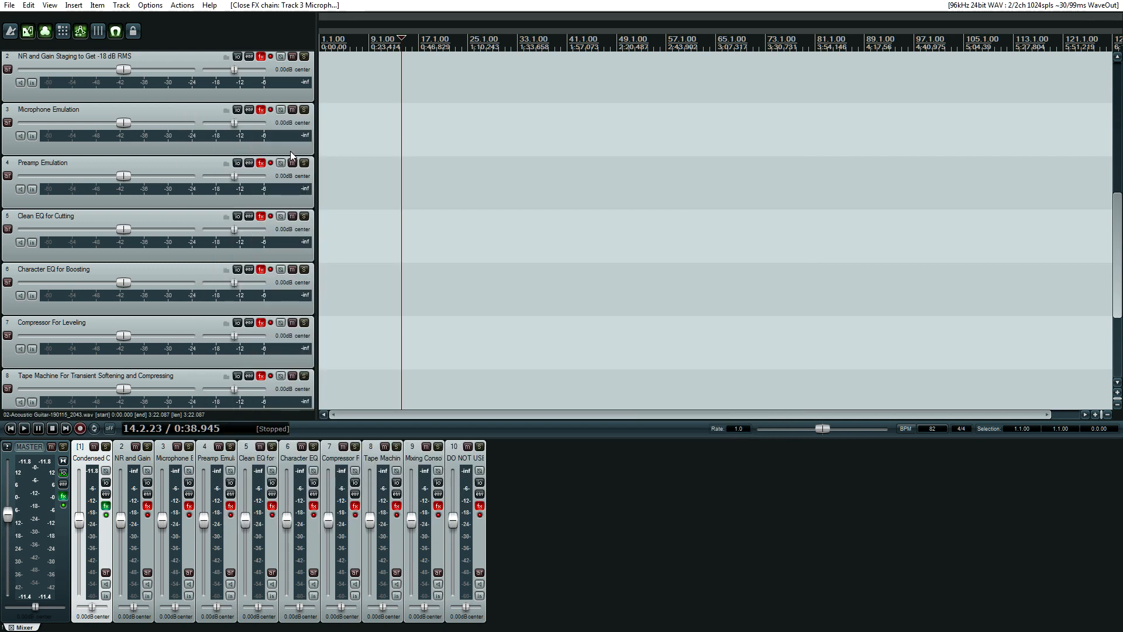
Step: Open the Preamp Emulation track's effects chain and try the mic input and input gain controls of TR5 EQ-81
left_click(260, 165)
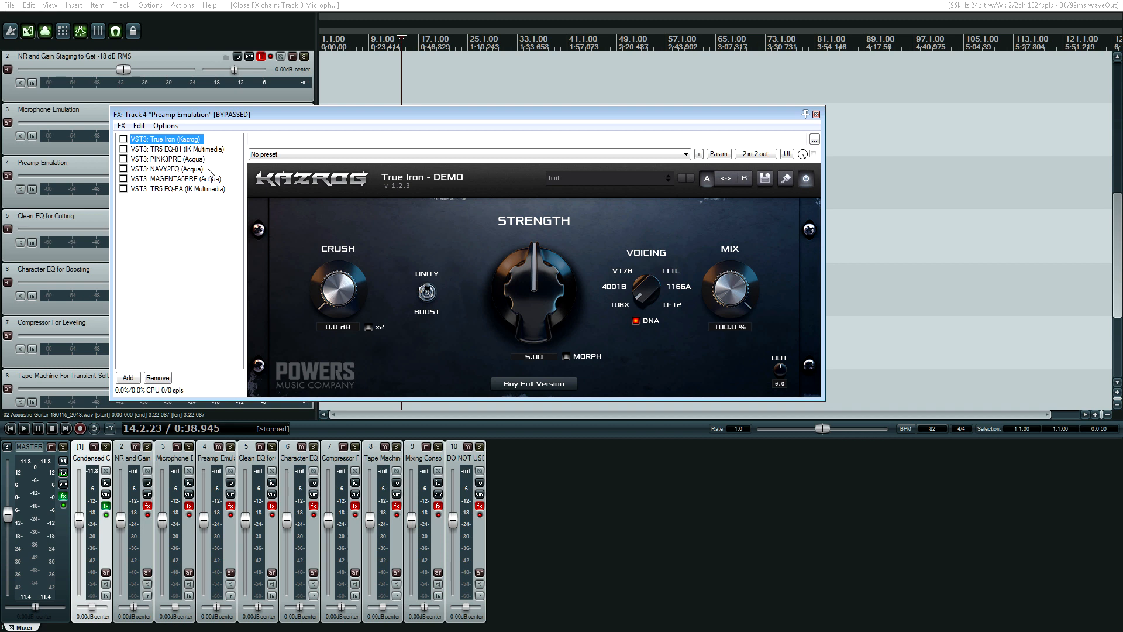
key("Down")
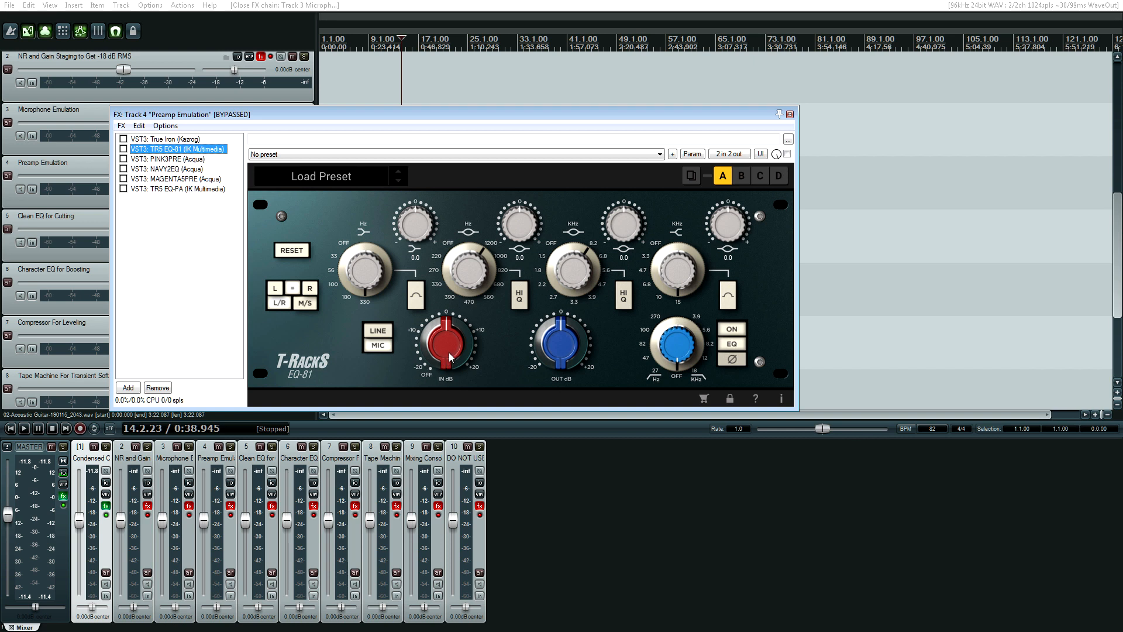
left_click(378, 347)
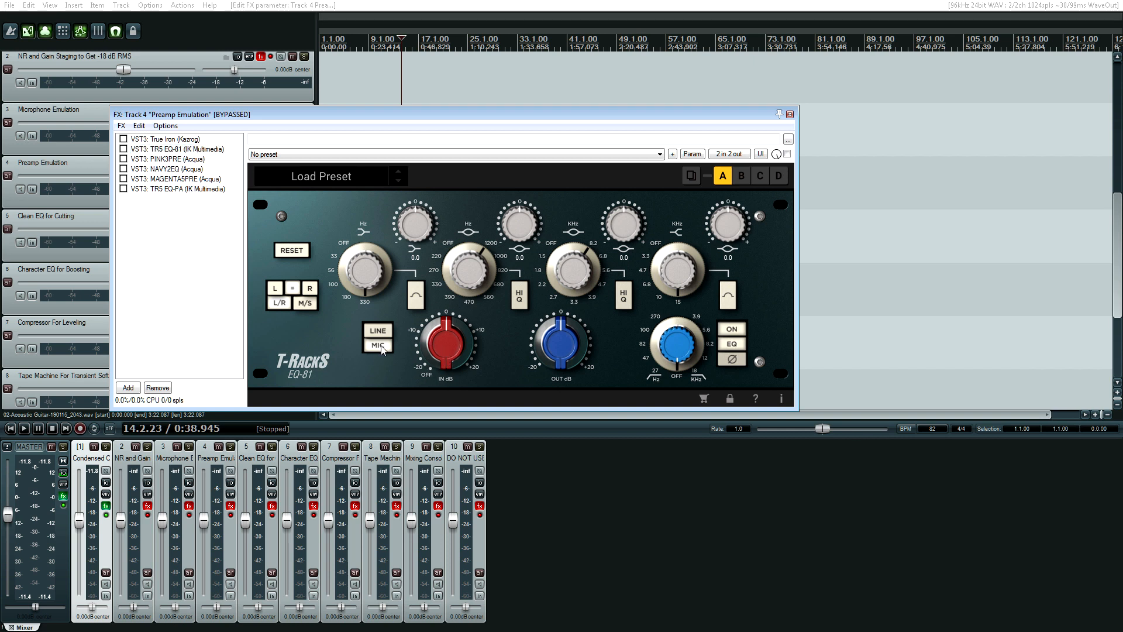
left_click_drag(442, 353, 442, 329)
Step: Examine the saved user presets of the PINK3PRE plugin, including the API preamp, EQ and compressor circuits
left_click(176, 159)
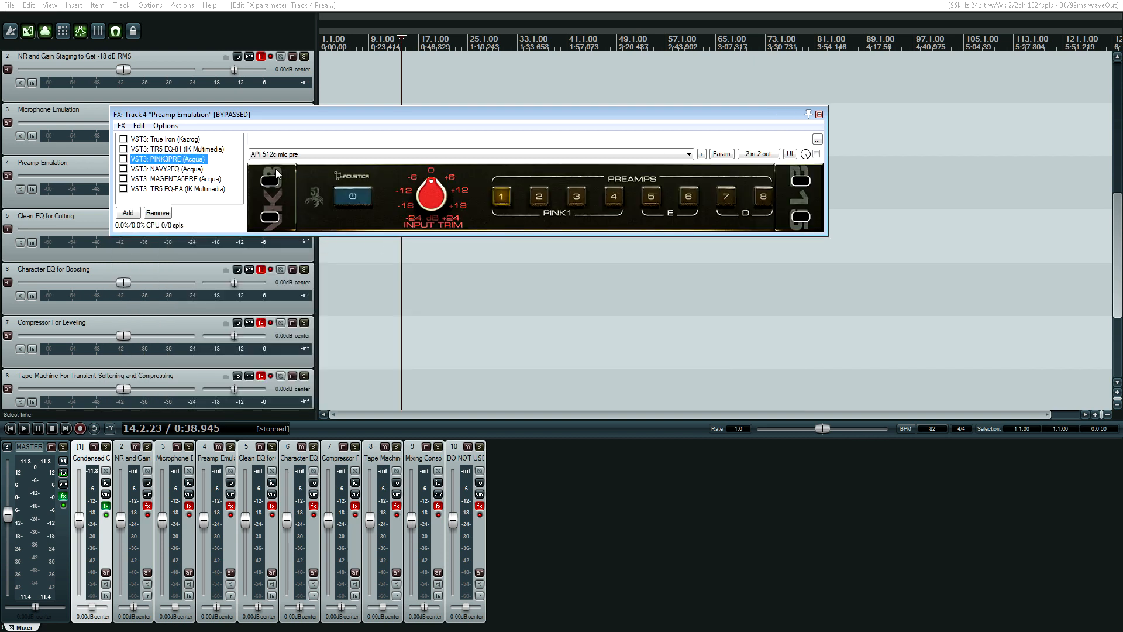
left_click(414, 154)
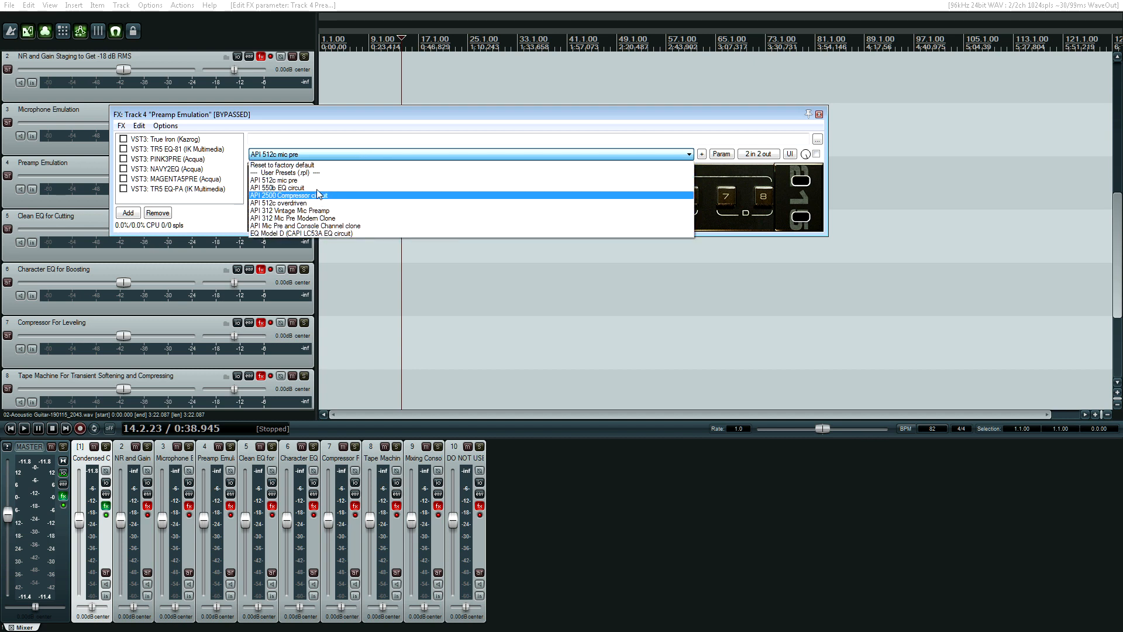
left_click(308, 155)
left_click(297, 155)
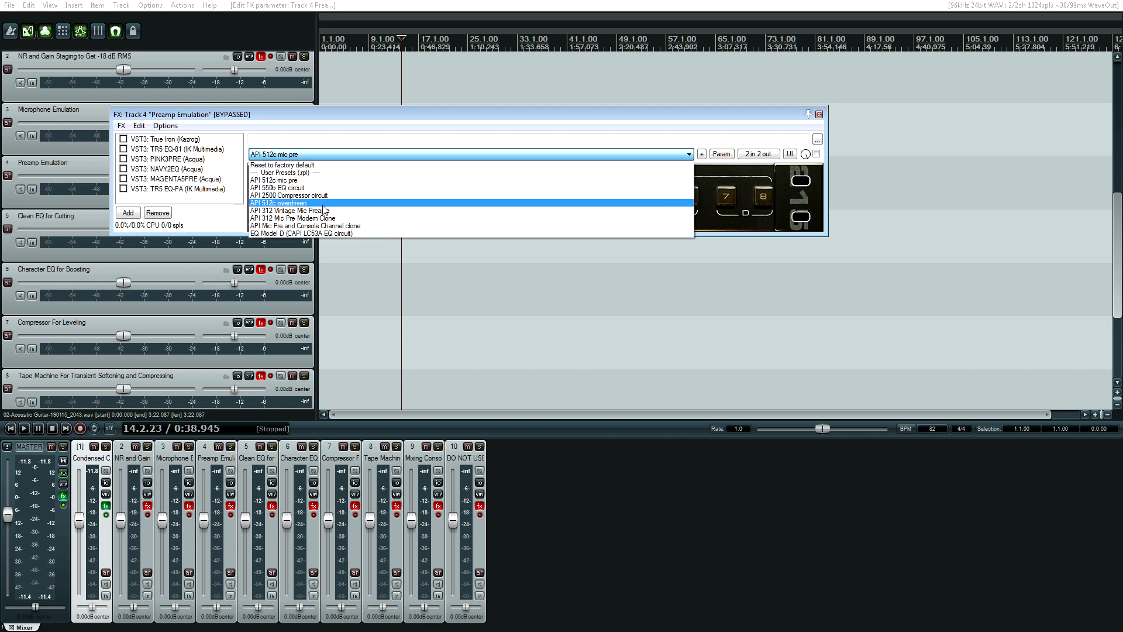
left_click(344, 155)
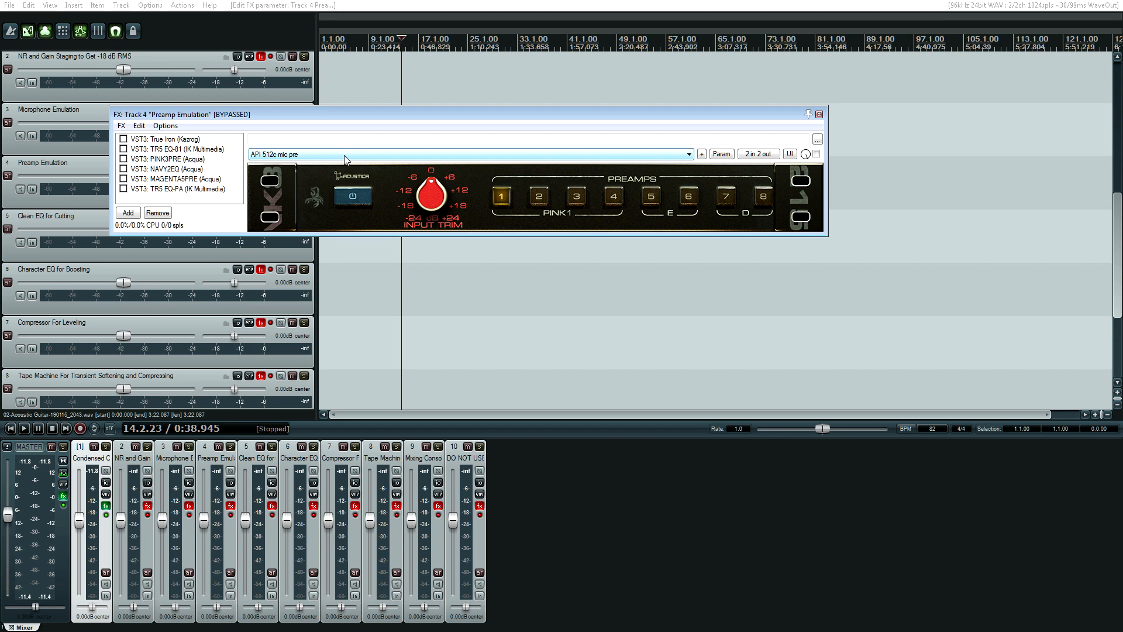
left_click(345, 157)
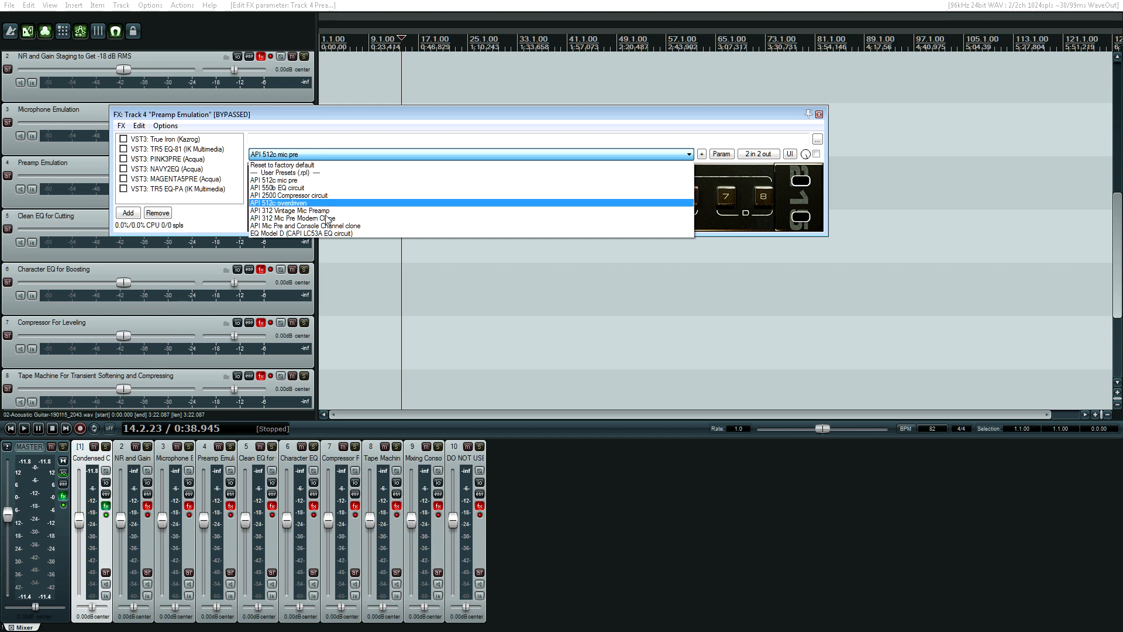
left_click(321, 165)
Step: Show NAVY2EQ and try its preamp selection modes, including line and mic, together with the preamp selector knob
left_click(166, 168)
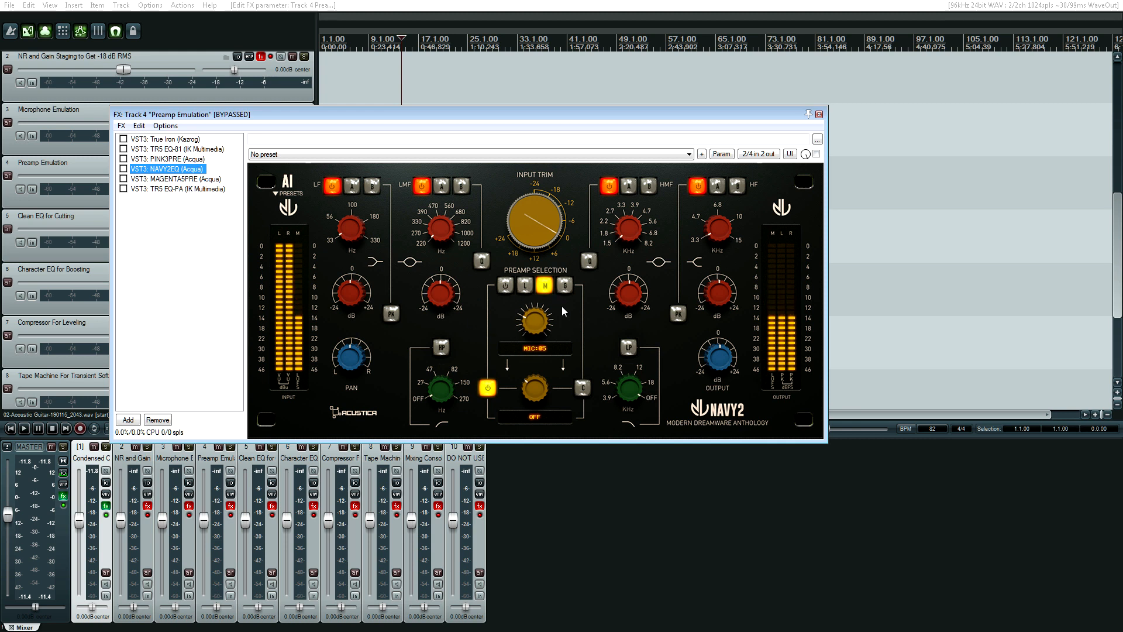
left_click(528, 287)
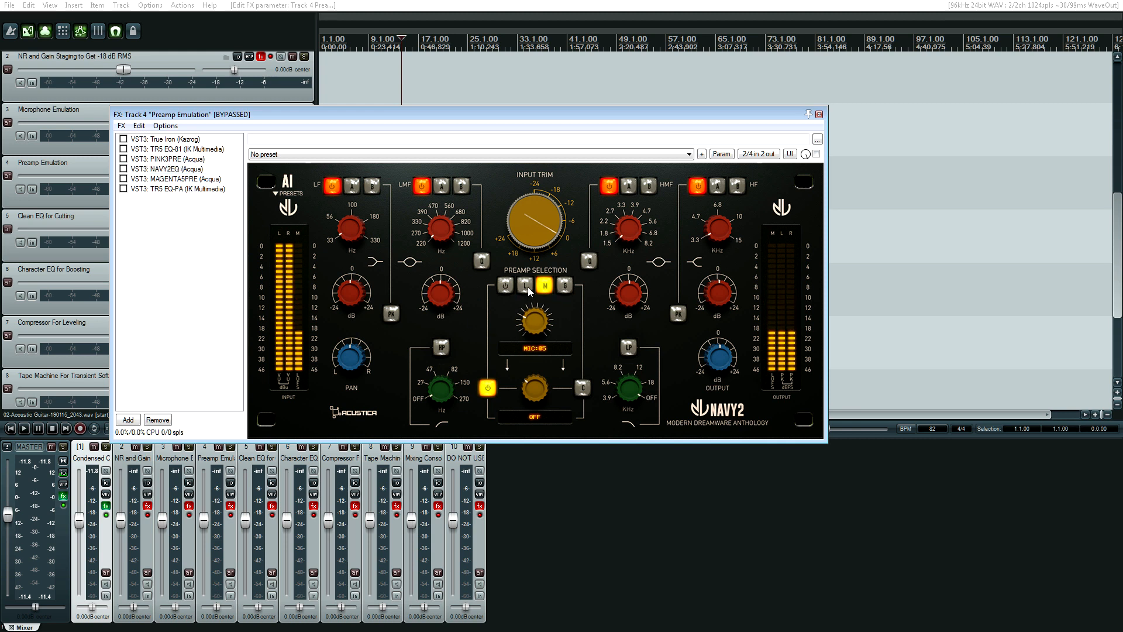
left_click(527, 287)
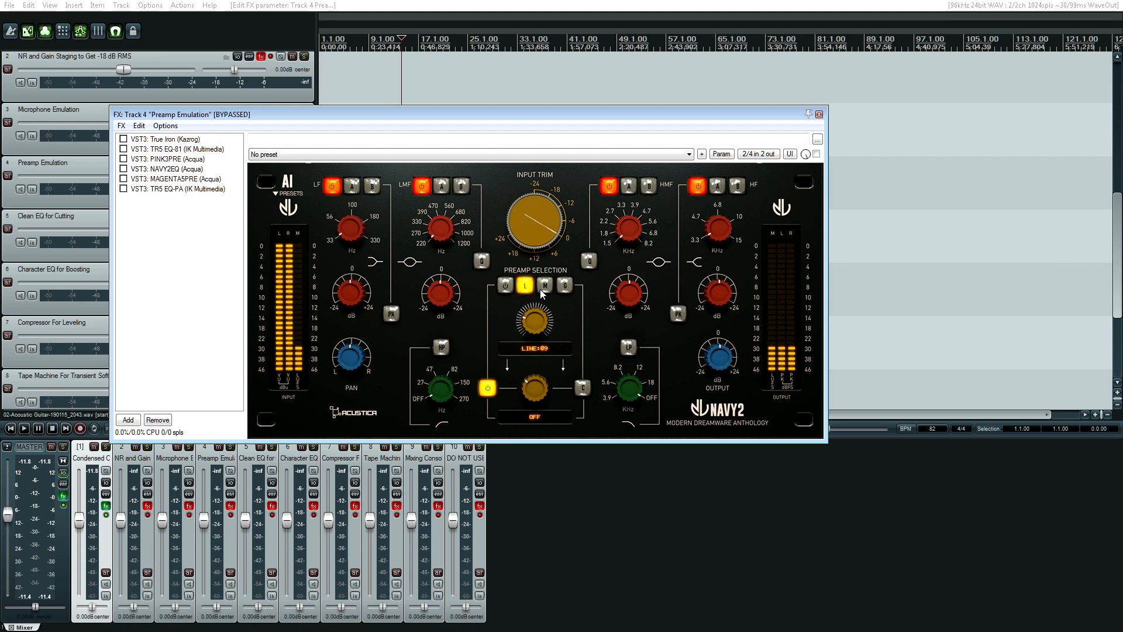
left_click(540, 288)
left_click(562, 288)
left_click_drag(537, 324, 514, 206)
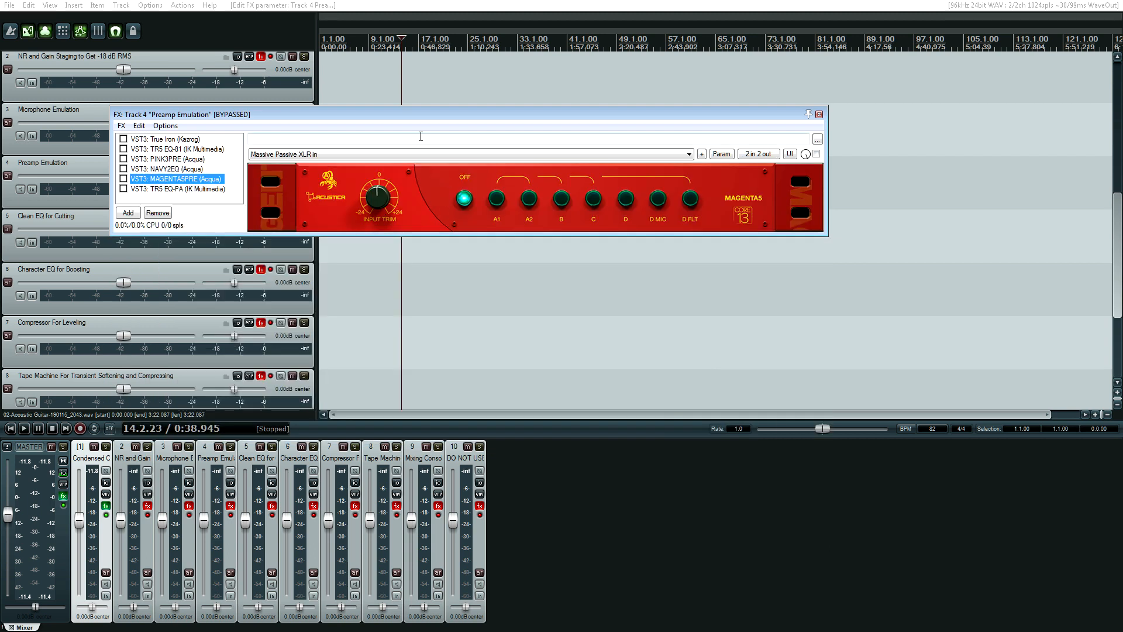
Step: Examine the MAGENTA5PRE presets and the TR5 EQ-PA plugin, and close the Preamp Emulation effects chain
left_click_drag(402, 113, 455, 244)
left_click(375, 287)
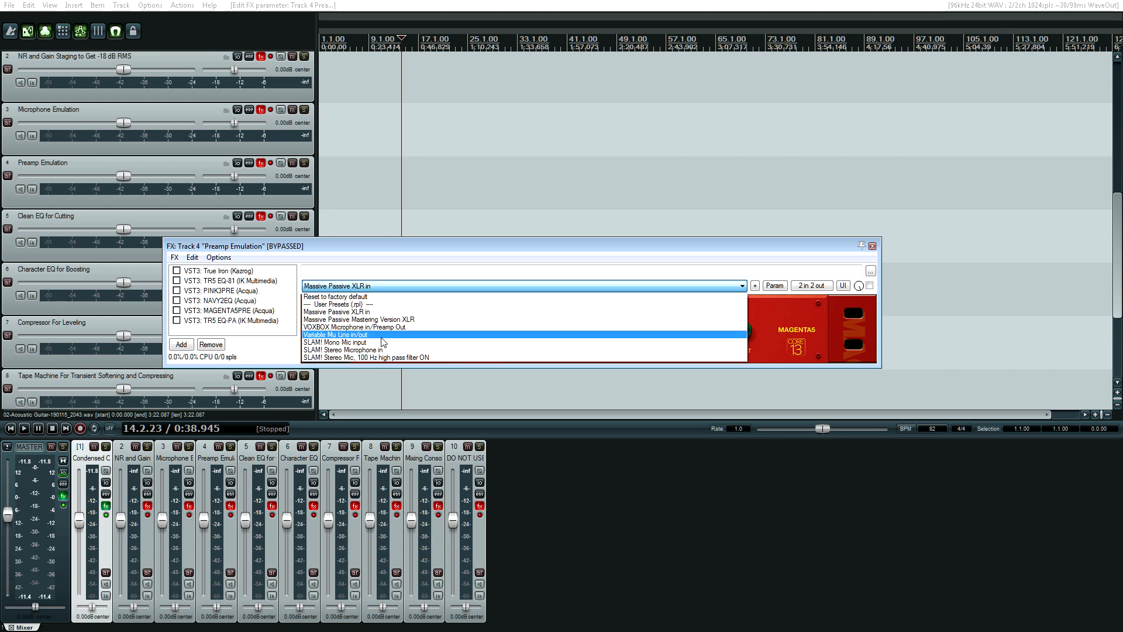
left_click(365, 287)
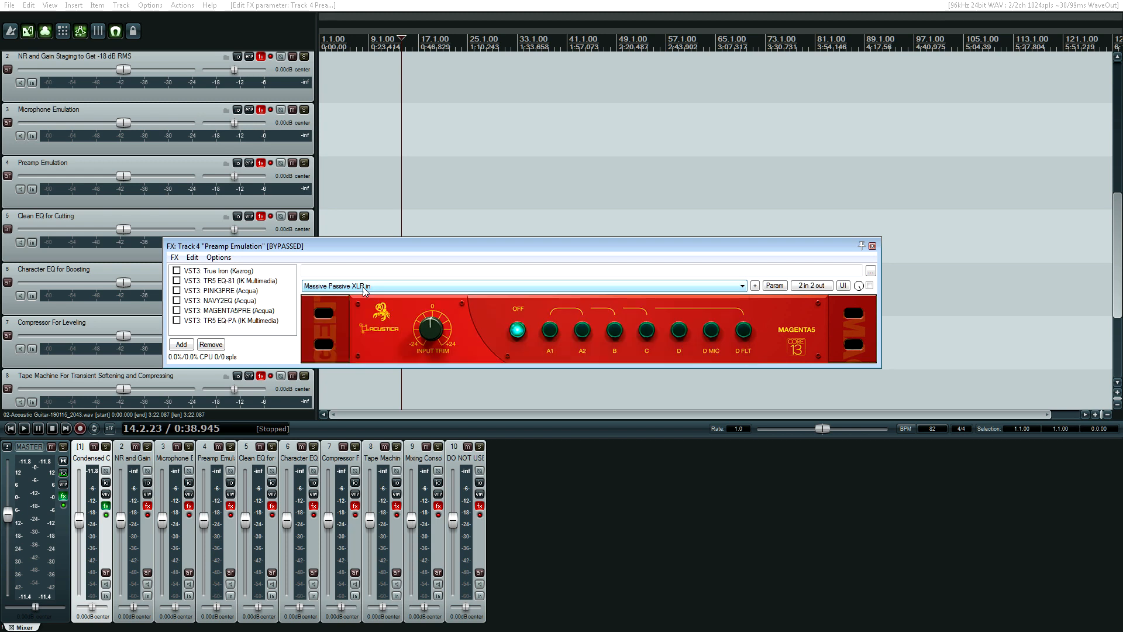
left_click(234, 320)
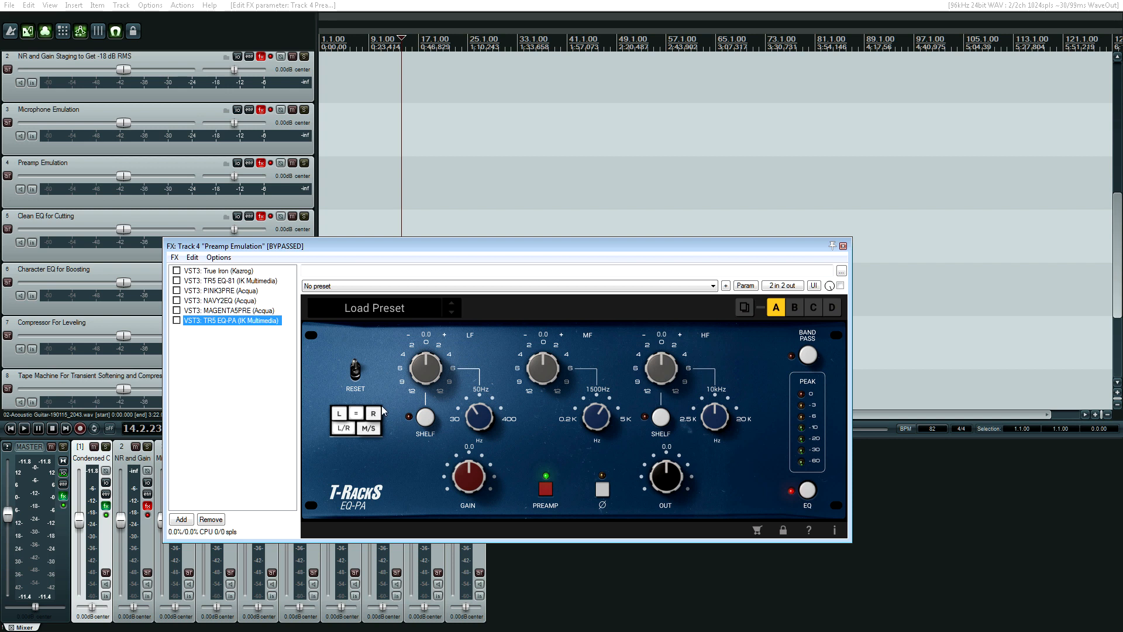
left_click(843, 246)
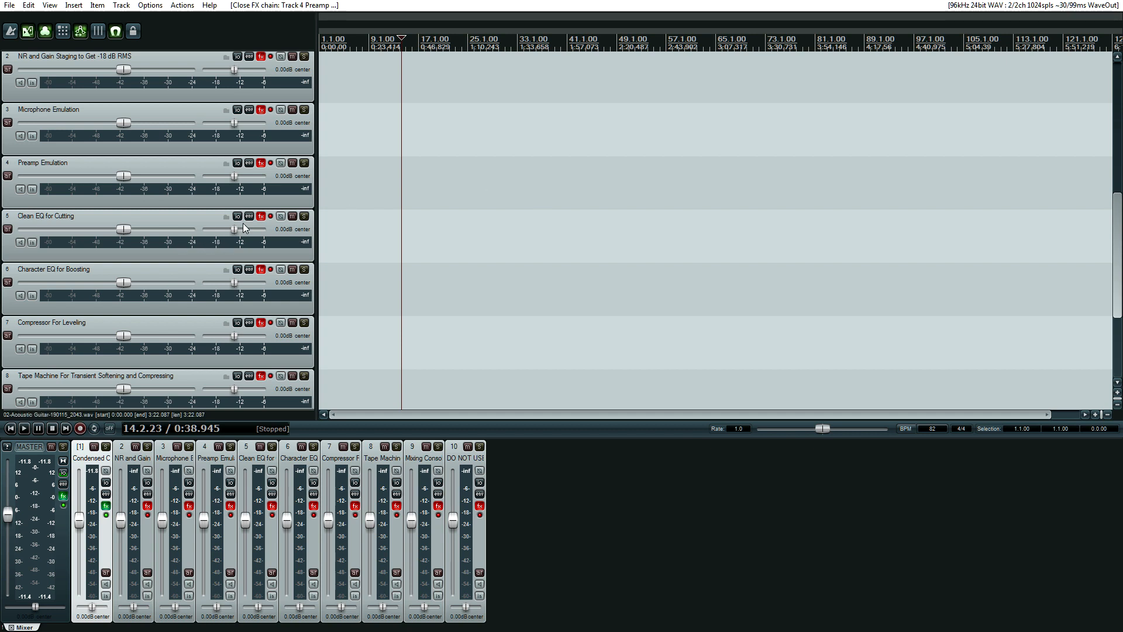
Step: Open the Clean EQ for Cutting track's effects chain and look through ReaEQ, IIEQ Pro, F6 Mono and TDR Nova
left_click(261, 216)
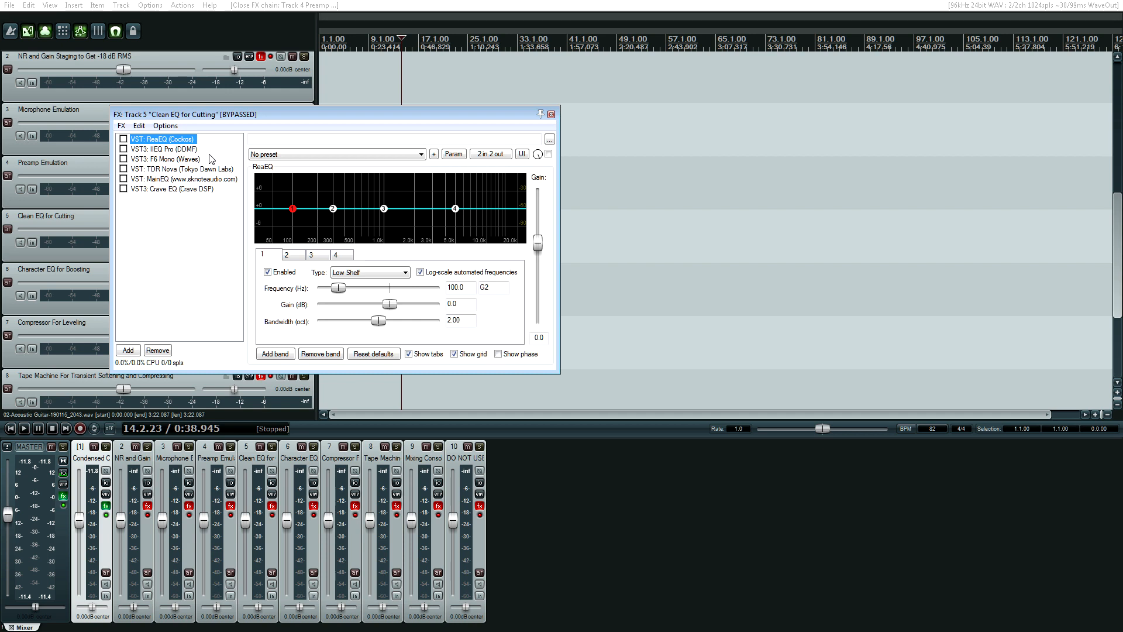
key("Down")
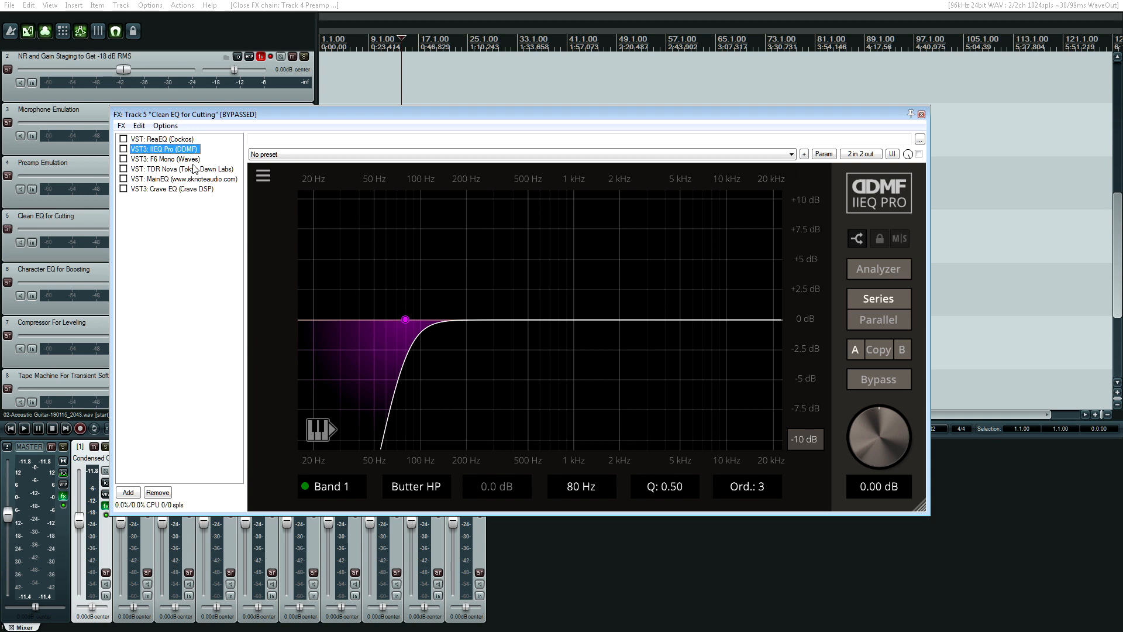
key("Down")
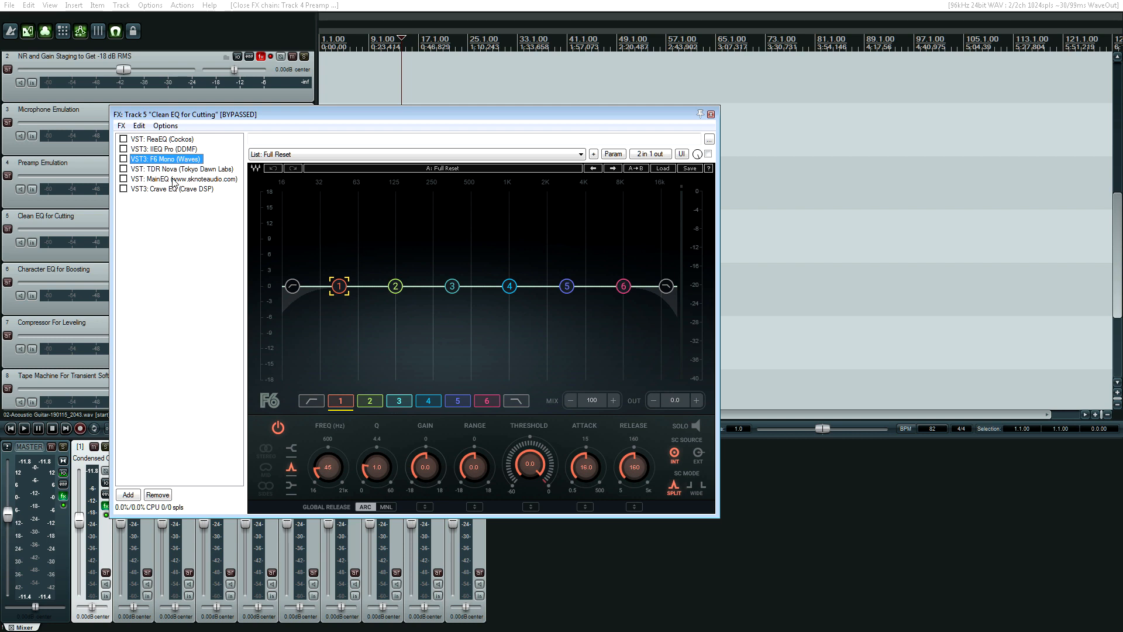
key("Down")
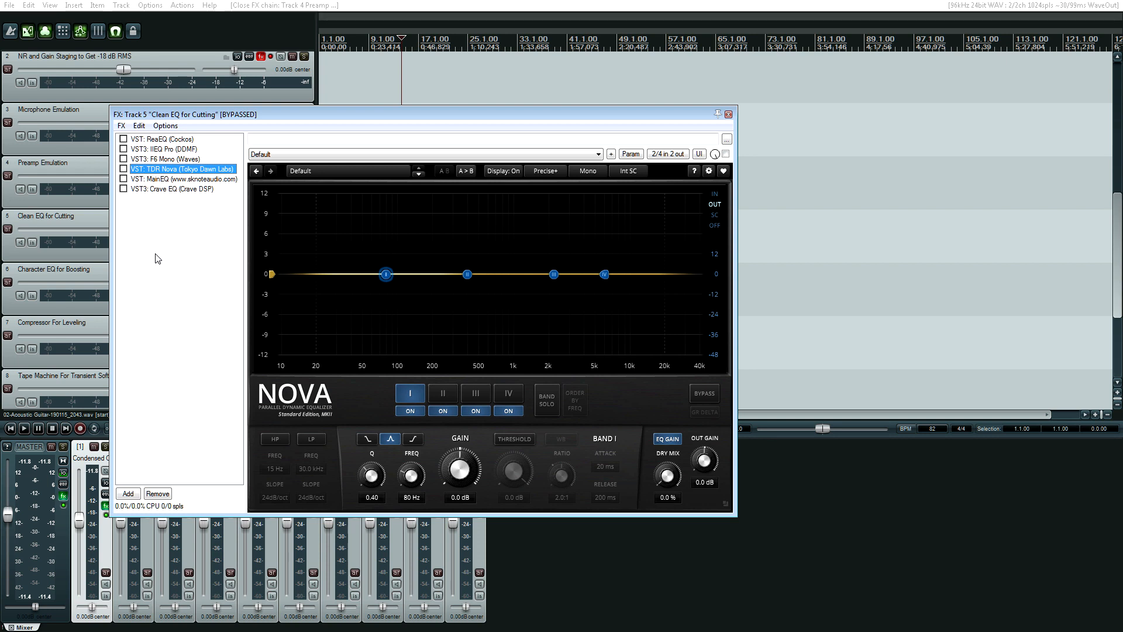
left_click(163, 158)
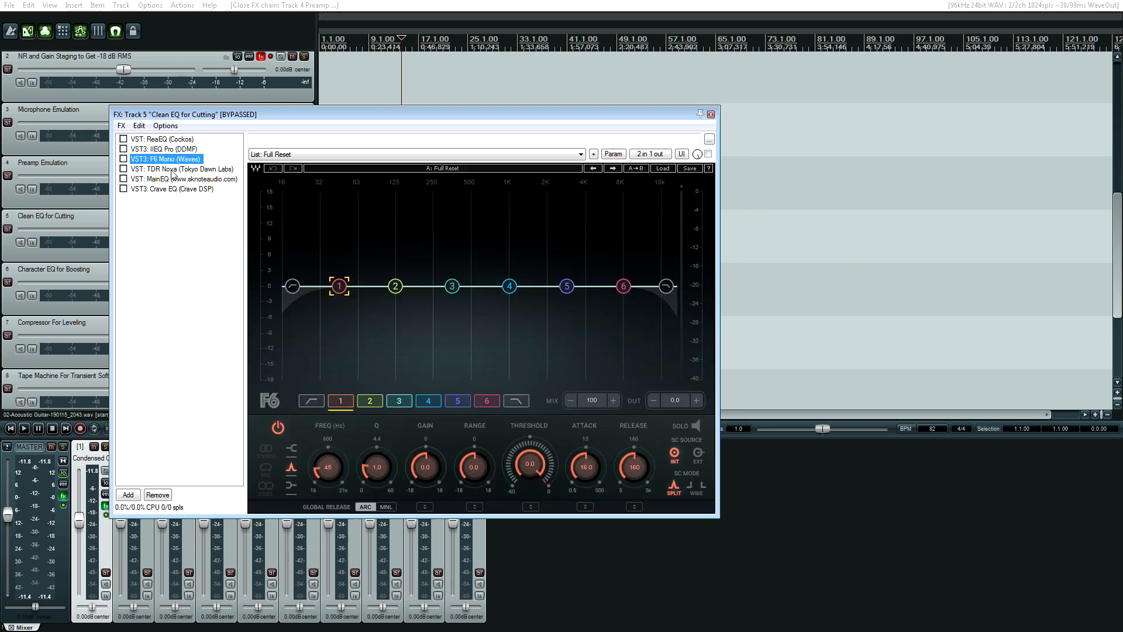
left_click(172, 170)
Step: Show MainEQ and lower filter 3 slightly and filter 4 to about -1.5 dB near 378 Hz
left_click(181, 179)
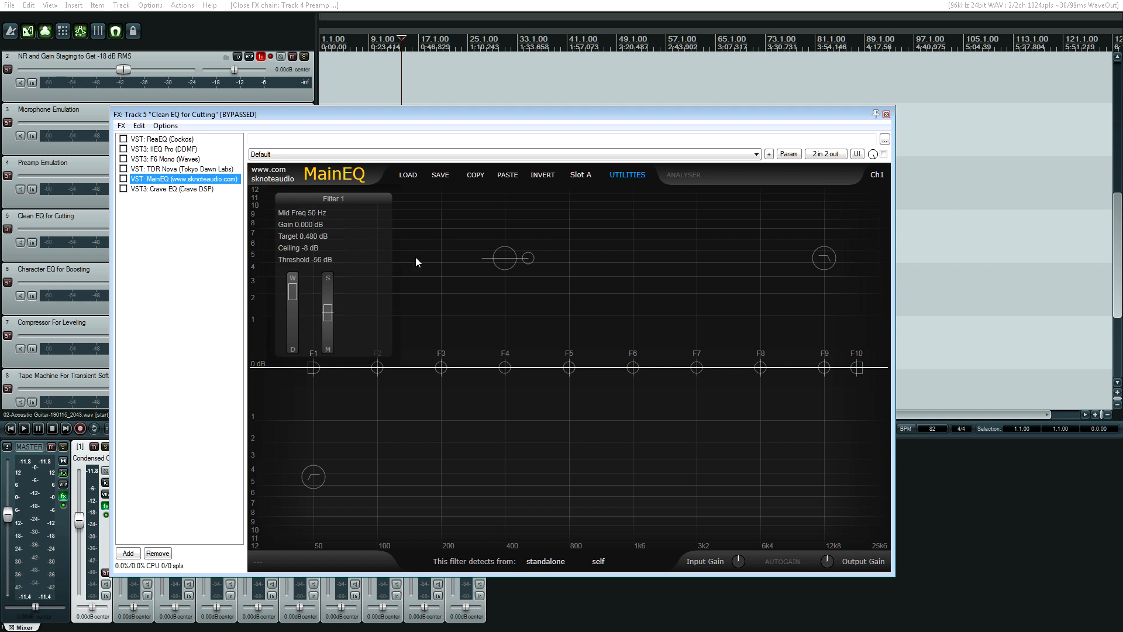
left_click_drag(347, 116, 452, 116)
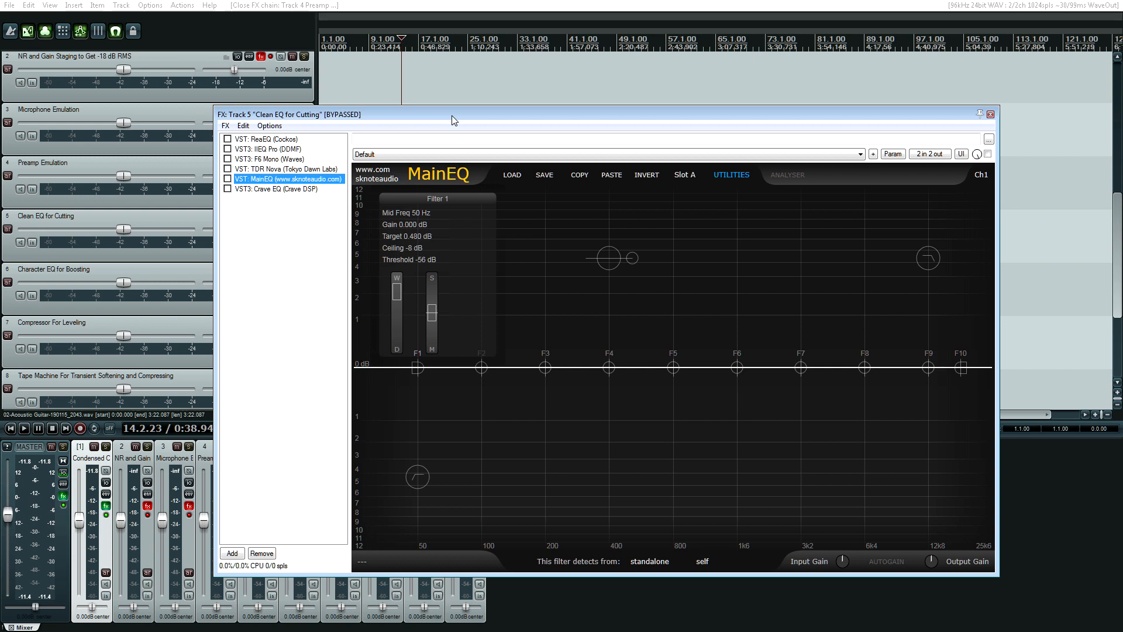
left_click_drag(609, 368, 603, 434)
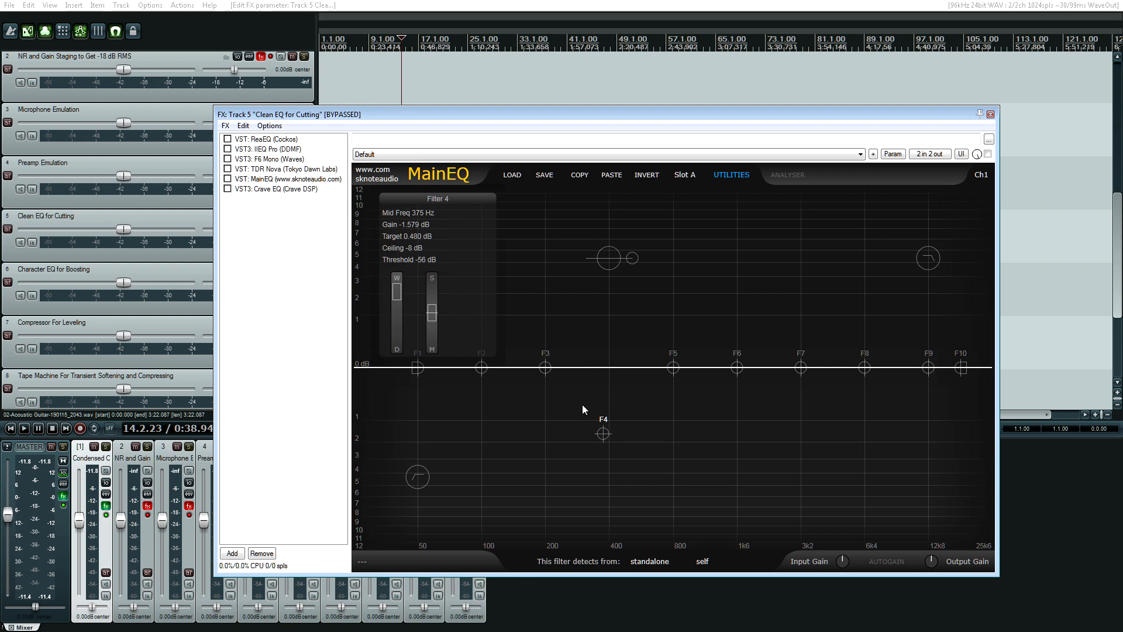
left_click_drag(538, 372, 531, 391)
mouse_move(603, 428)
left_mouse_down()
mouse_move(603, 377)
mouse_move(604, 420)
left_mouse_up()
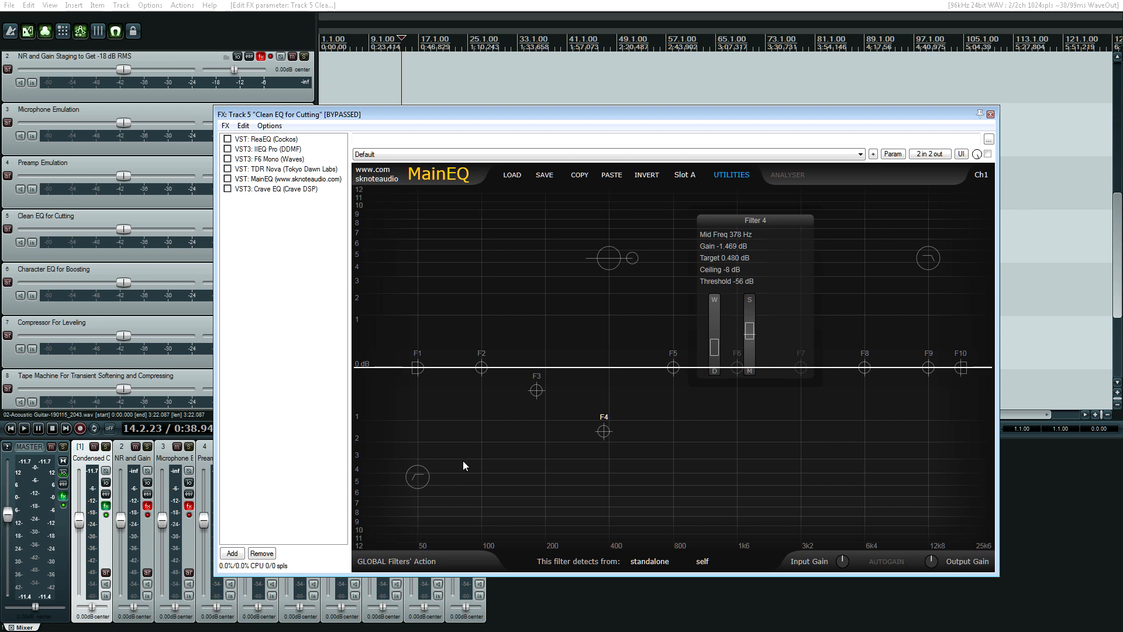
Step: Enable MainEQ briefly to check its filter curve, and bypass it again
left_click(228, 179)
left_click(576, 367)
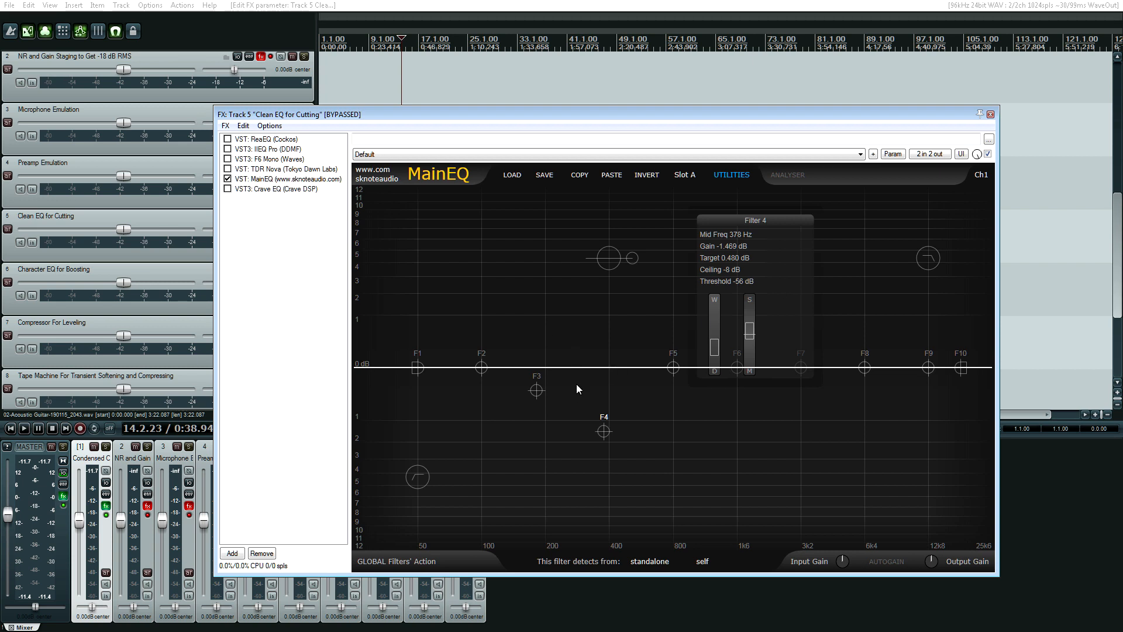
left_click(539, 389)
left_click(227, 179)
Step: Enlarge Crave EQ and add a peaking cut at about 78 Hz with about -12 dB gain and a Q of 1.26
left_click(245, 189)
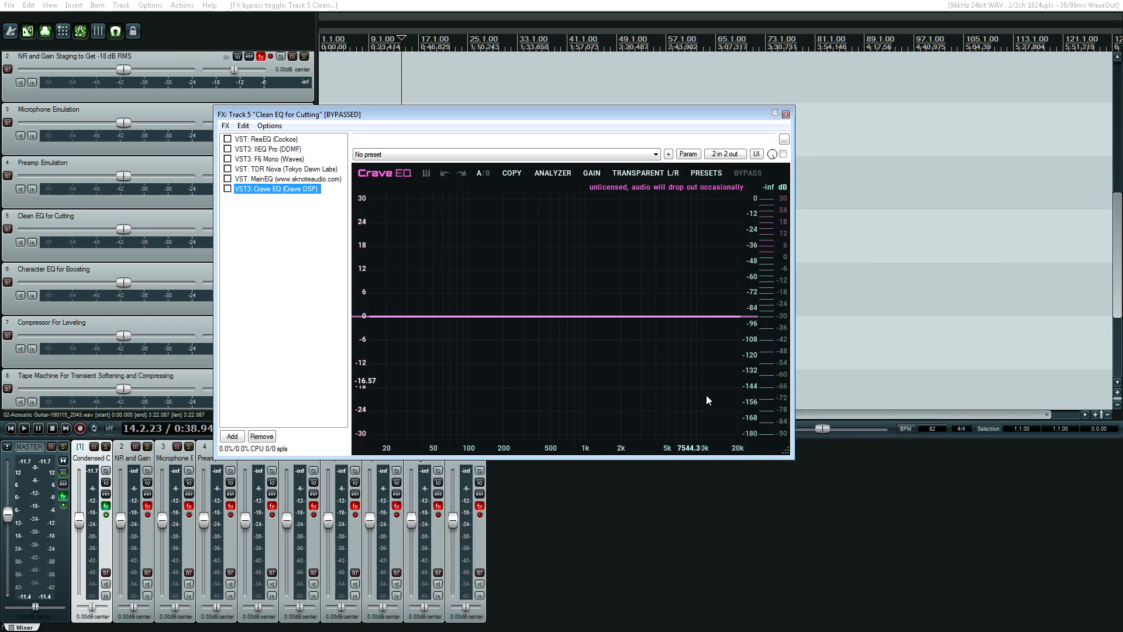
left_click_drag(793, 457, 1022, 589)
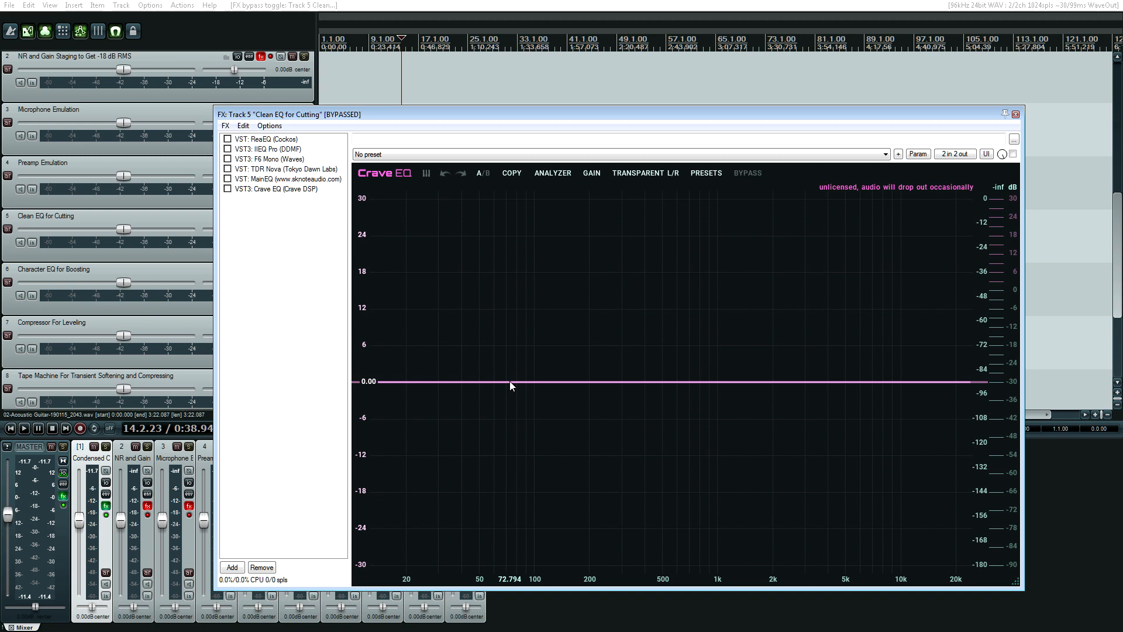
double_click(510, 381)
left_click_drag(510, 381, 515, 459)
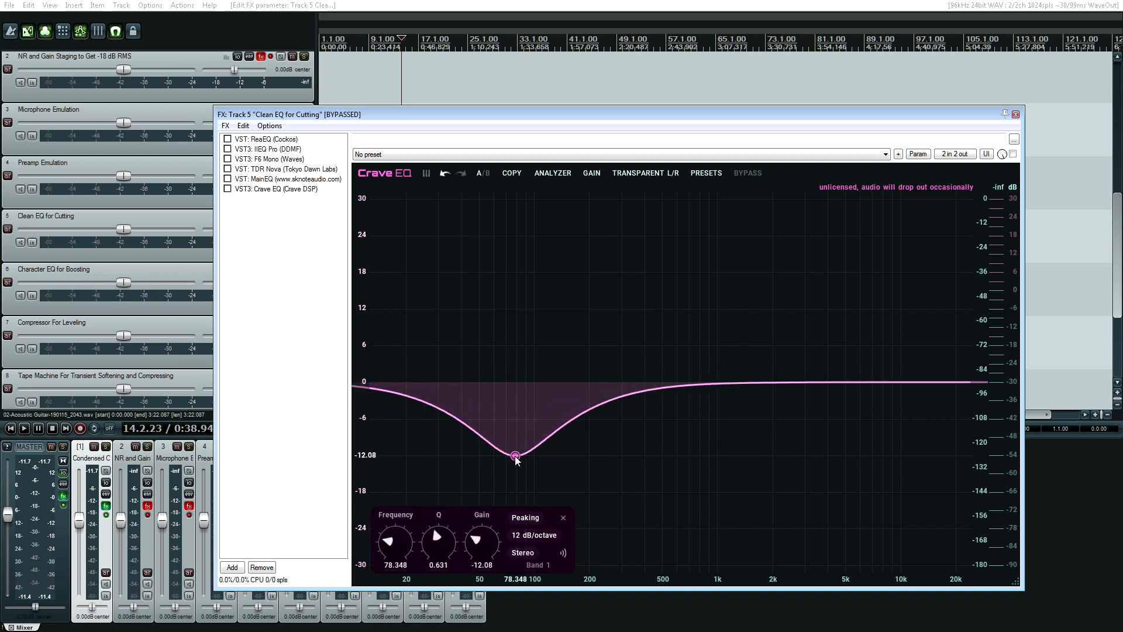
scroll(516, 459, "up", 2)
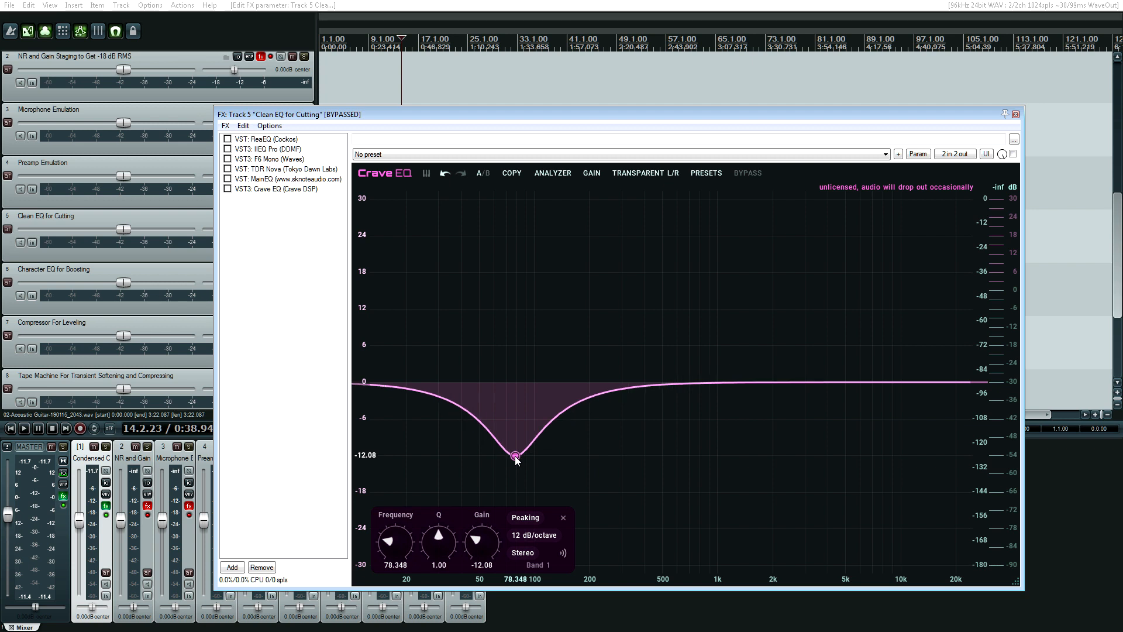
scroll(515, 458, "up", 1)
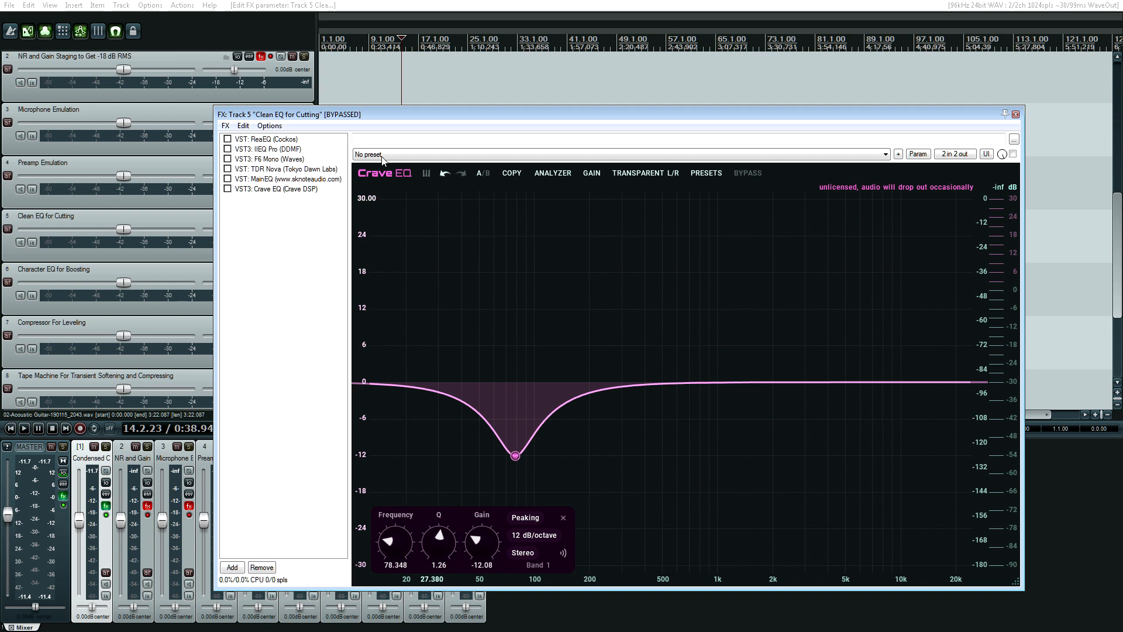
Step: Revisit IIEQ Pro and TDR Nova, and close the Clean EQ for Cutting effects chain
left_click(280, 150)
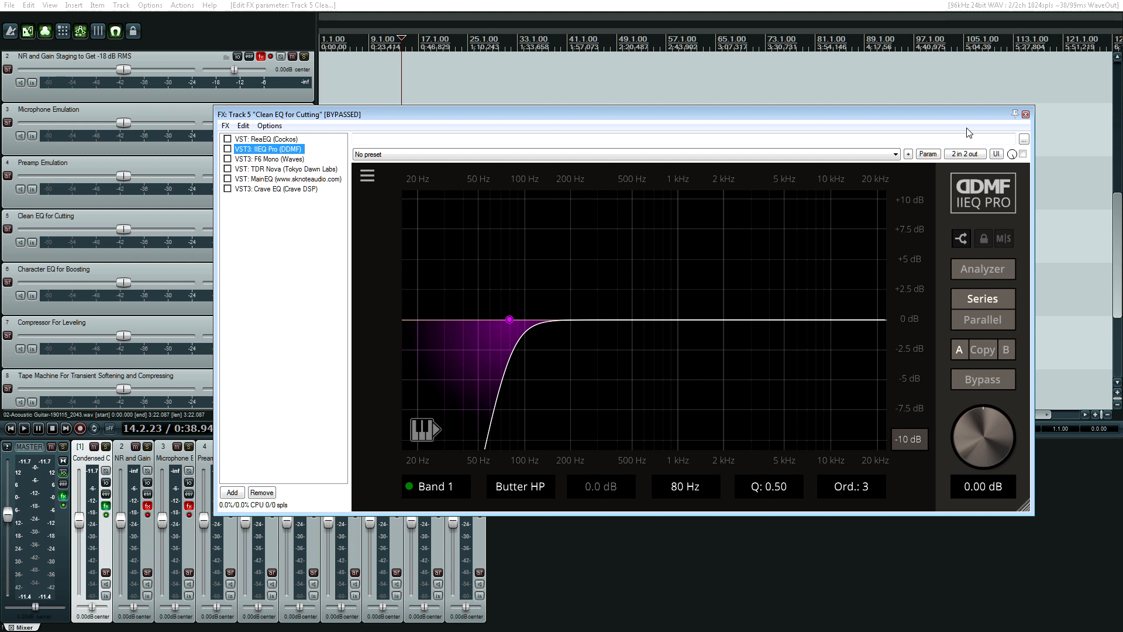
left_click(280, 170)
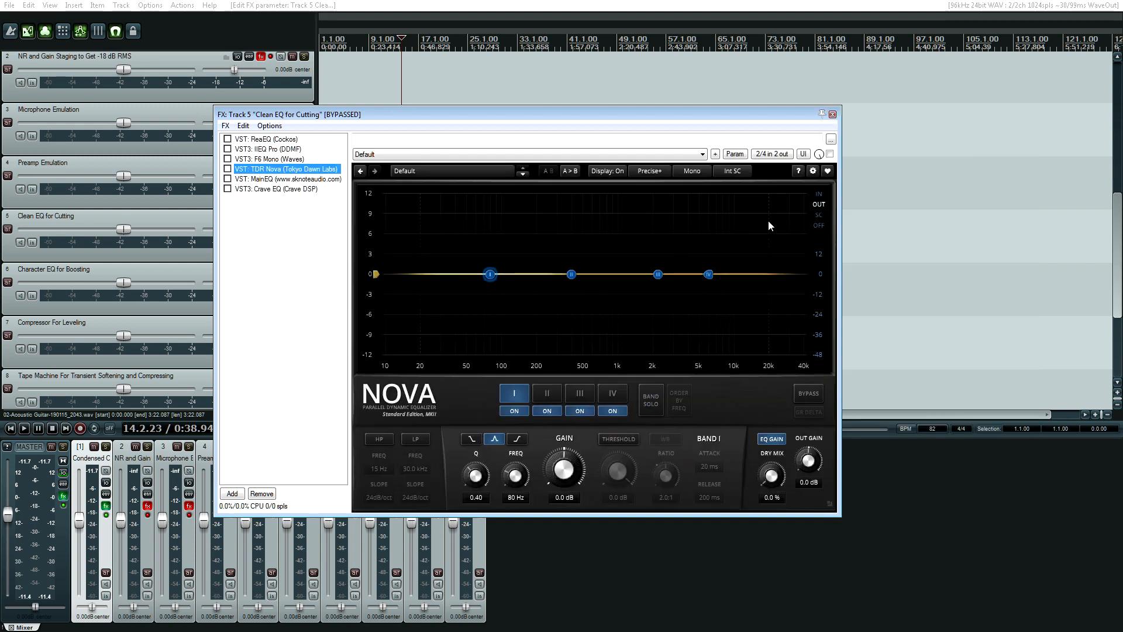
left_click(833, 114)
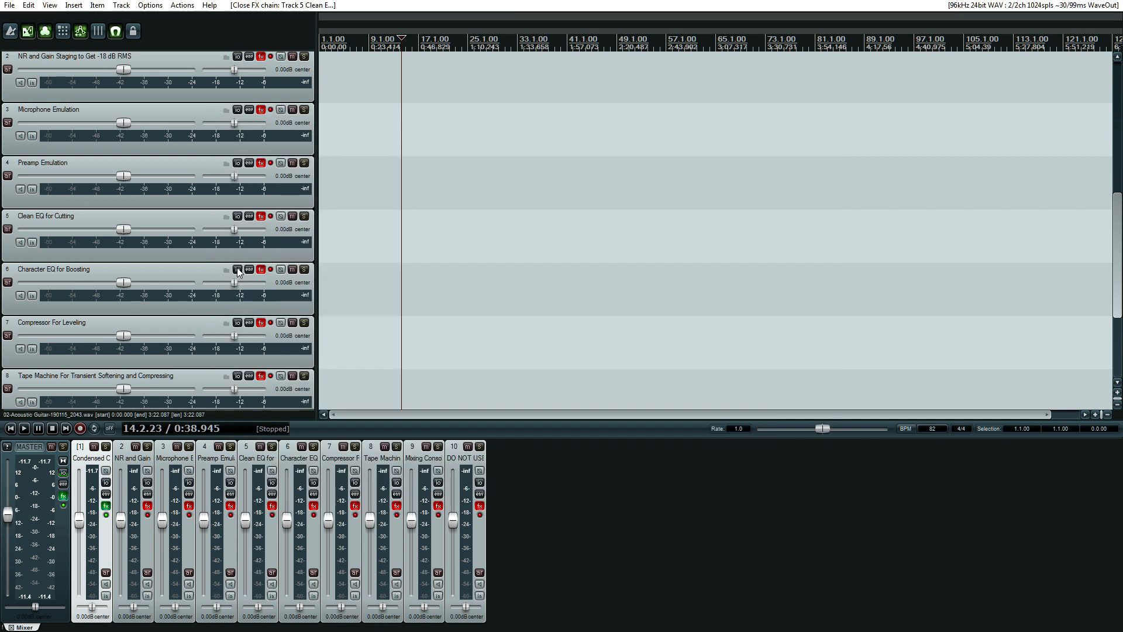
Step: Open the Character EQ for Boosting effects chain and examine the saved API presets of the PINK3 plugin
left_click(261, 269)
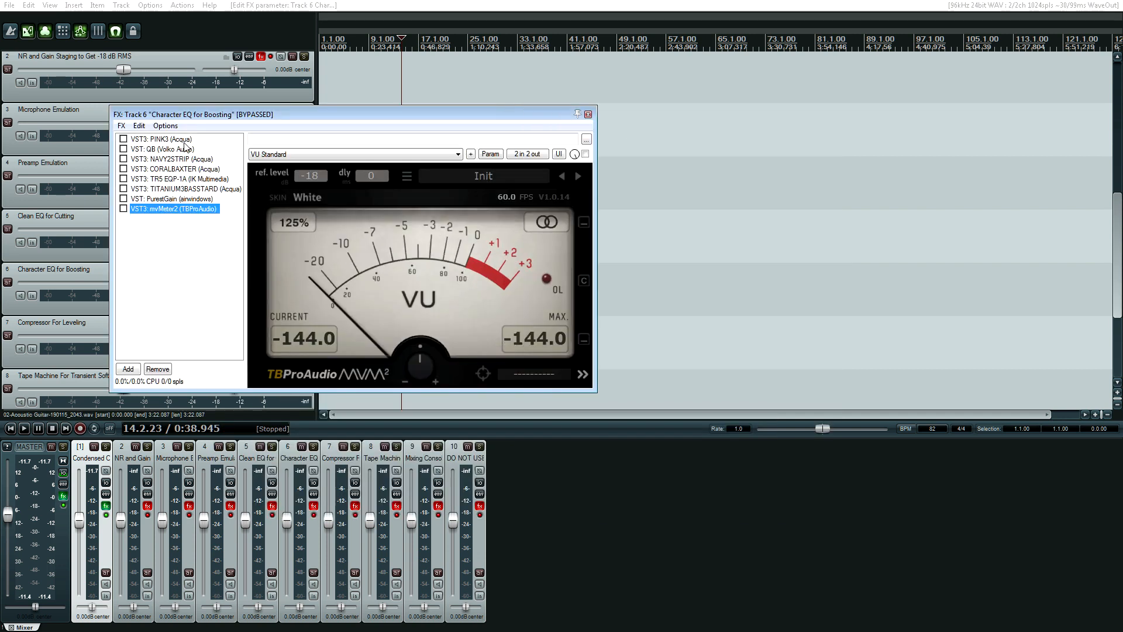
left_click(213, 139)
left_click_drag(256, 120, 350, 124)
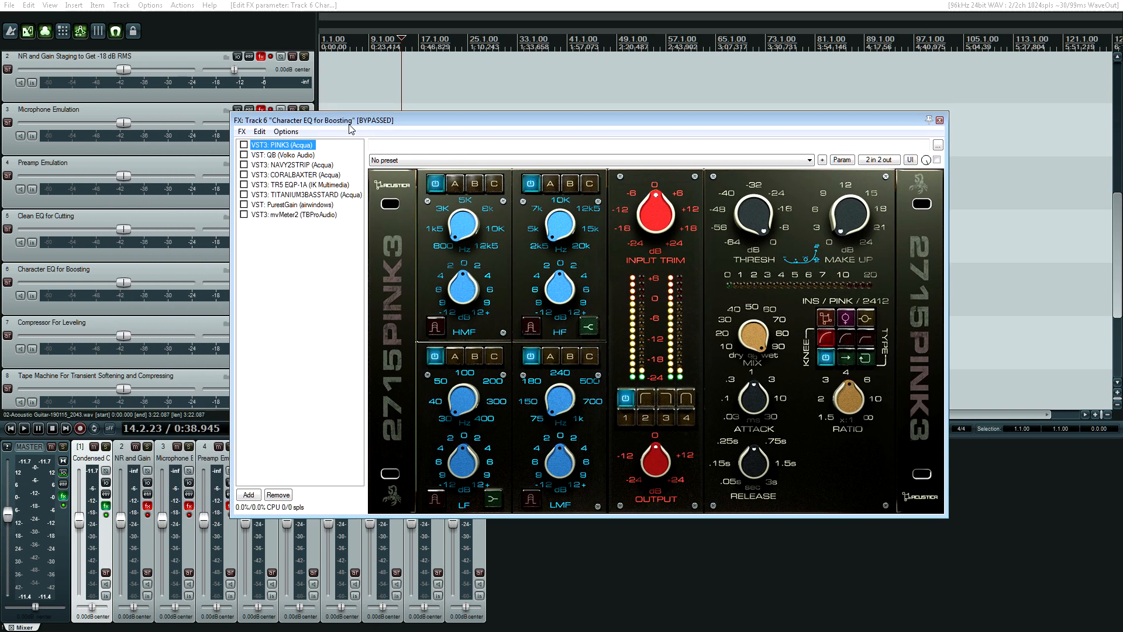
left_click(413, 161)
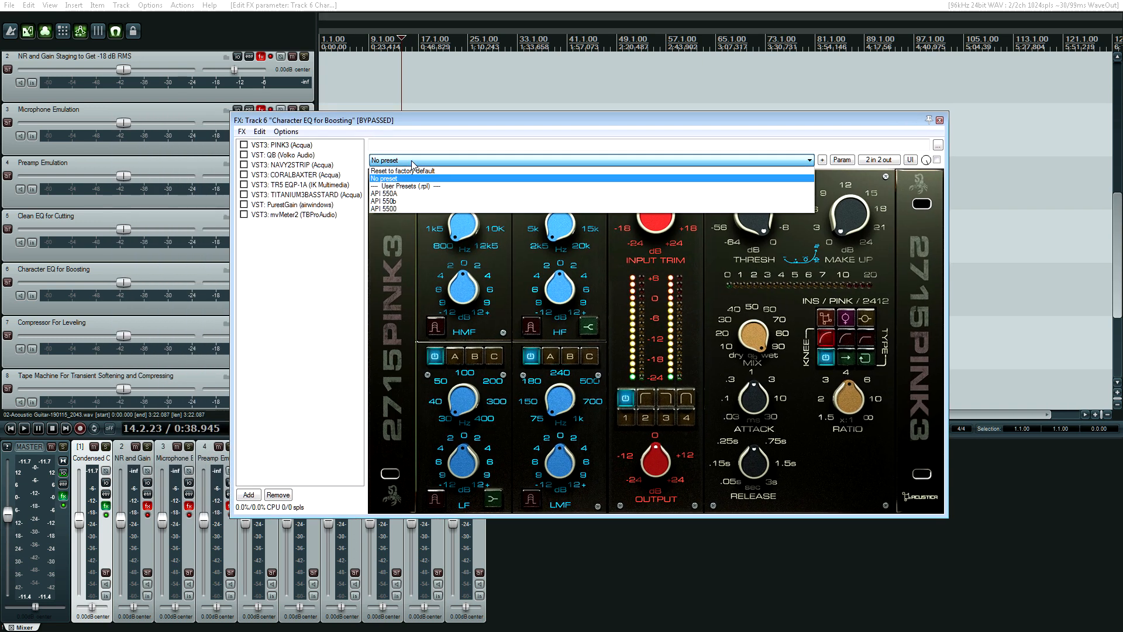
left_click(409, 160)
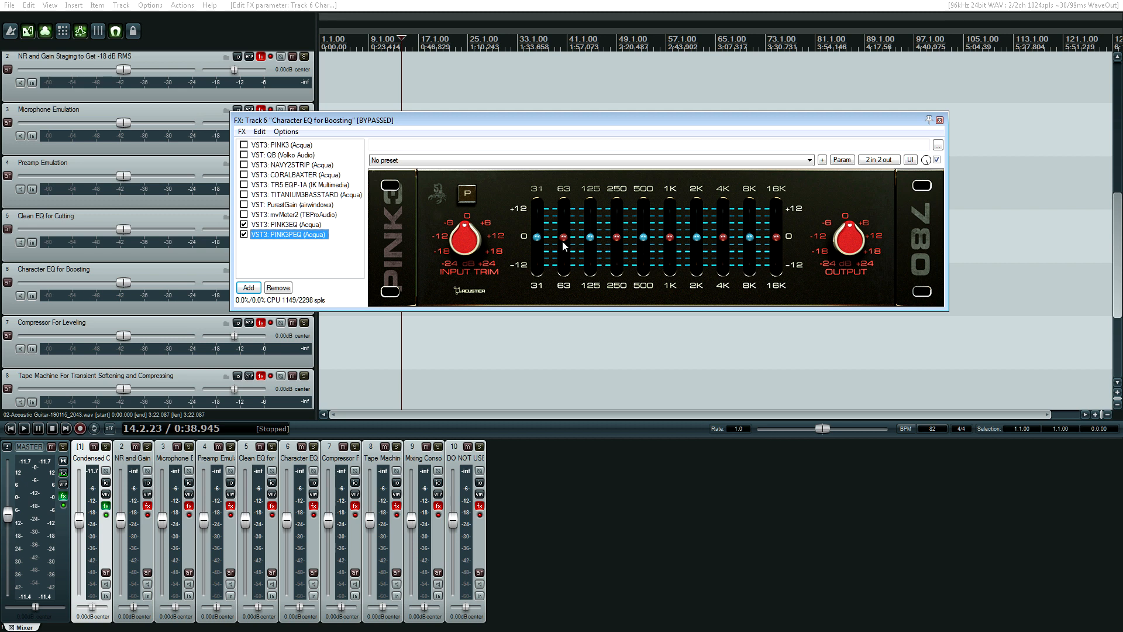
Step: Load the CAPI LC53A user preset in the PINK3EQ plugin
key("Up")
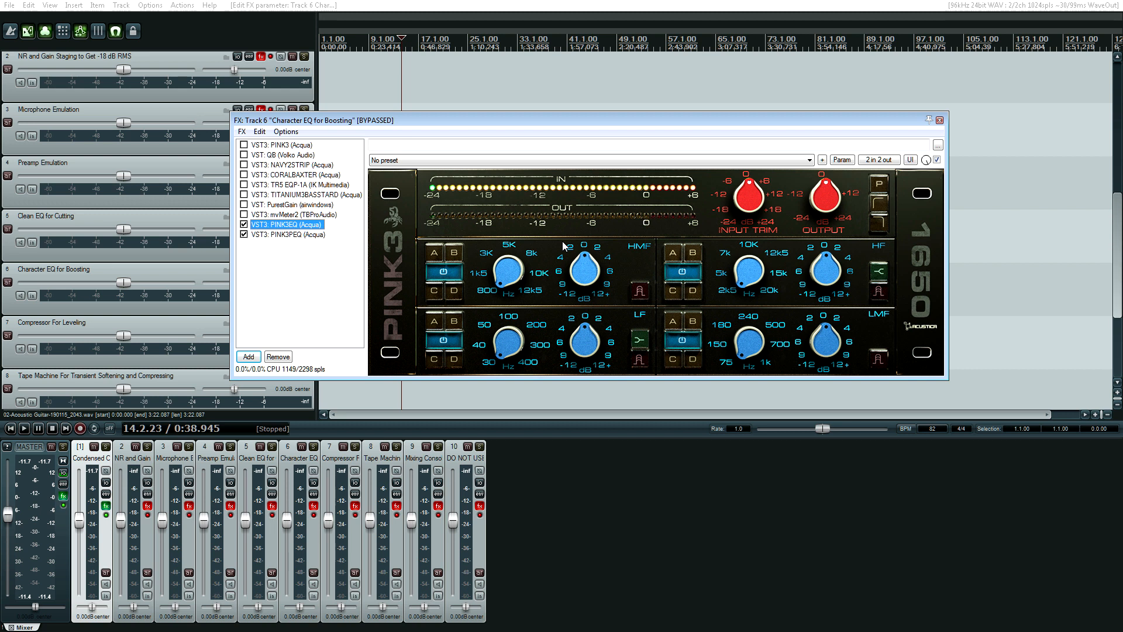
left_click(429, 161)
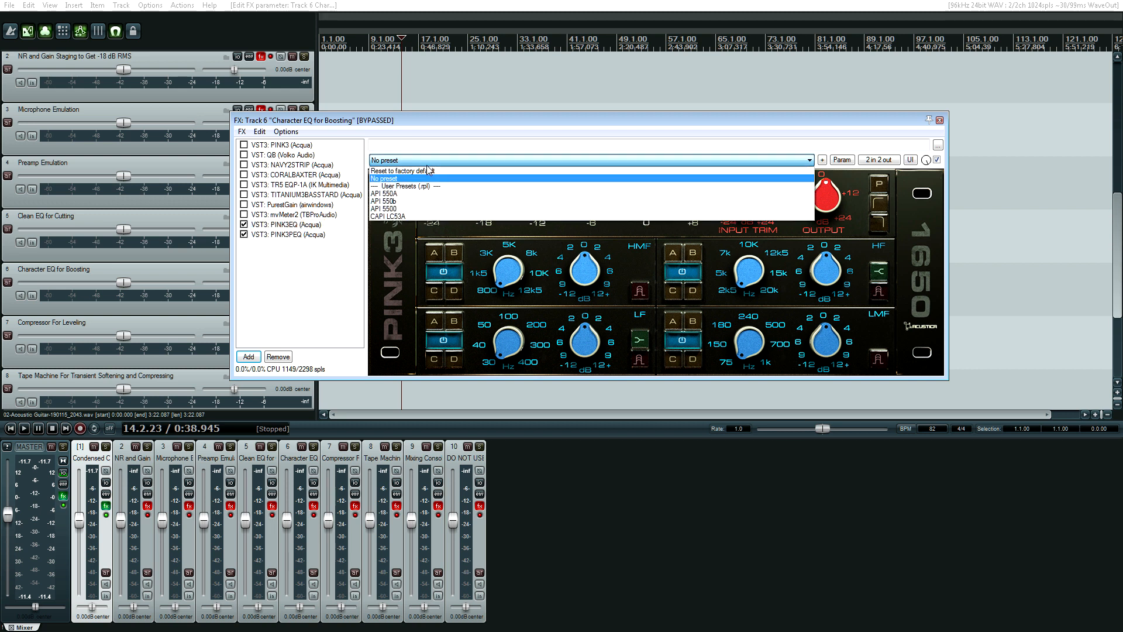
left_click(409, 217)
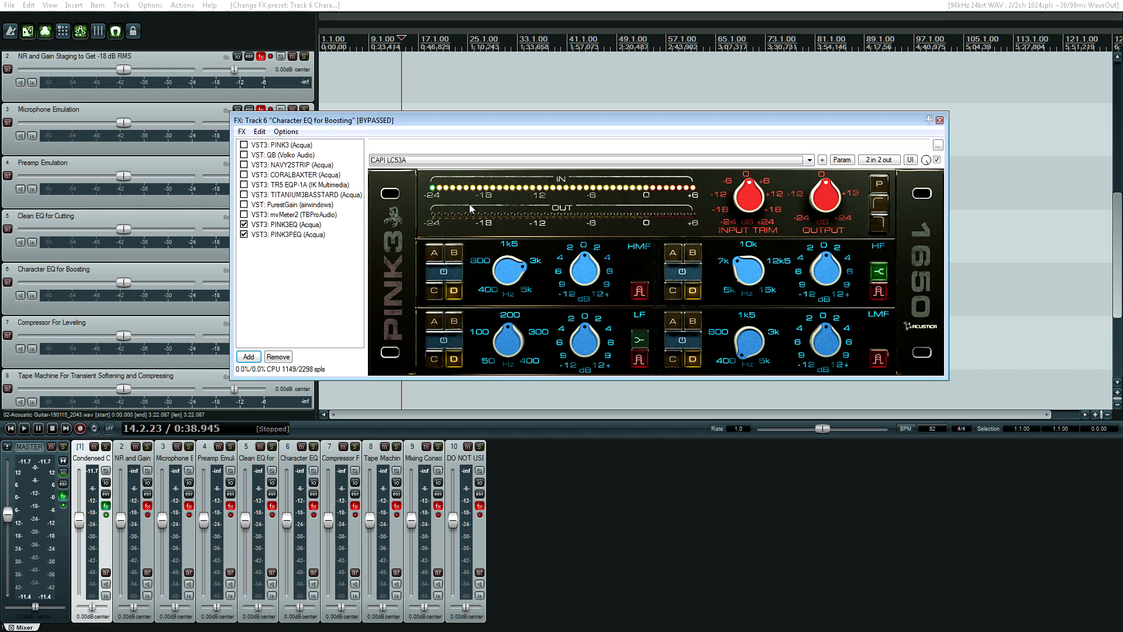
Step: Remove the PINK3PEQ and PINK3EQ plugins from the Character EQ for Boosting effects chain
left_click(291, 240)
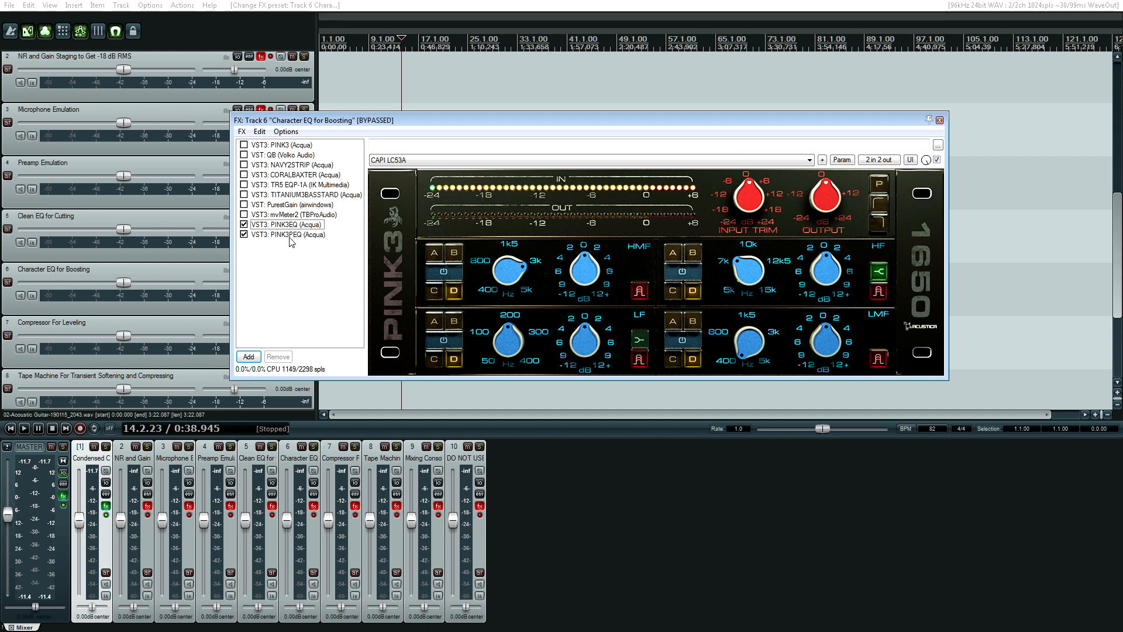
left_click(291, 235)
key("Delete")
key("Delete")
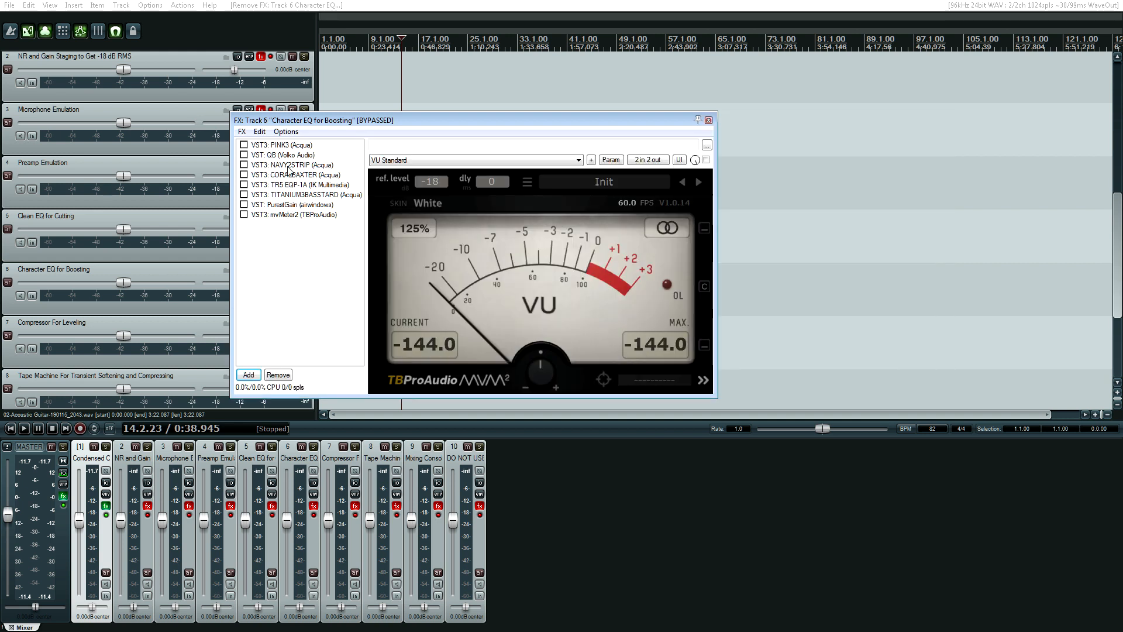
Step: Examine the QB, NAVY2STRIP, CORALBAXTER and TR5 EQP-1A equalizers in the Character EQ for Boosting chain
left_click(288, 156)
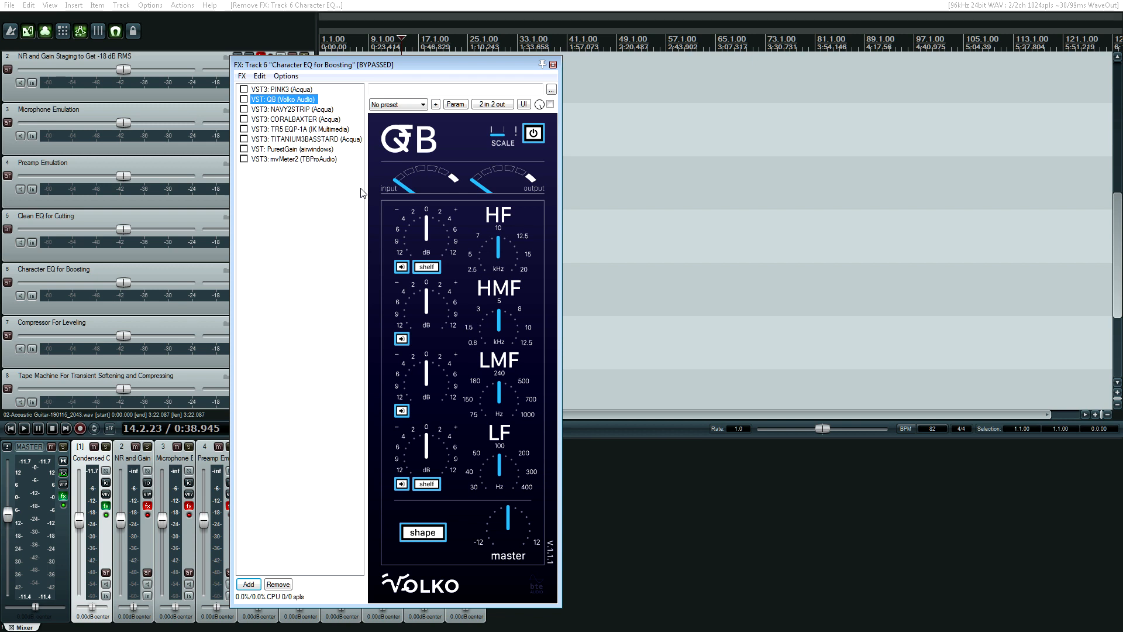
key("Down")
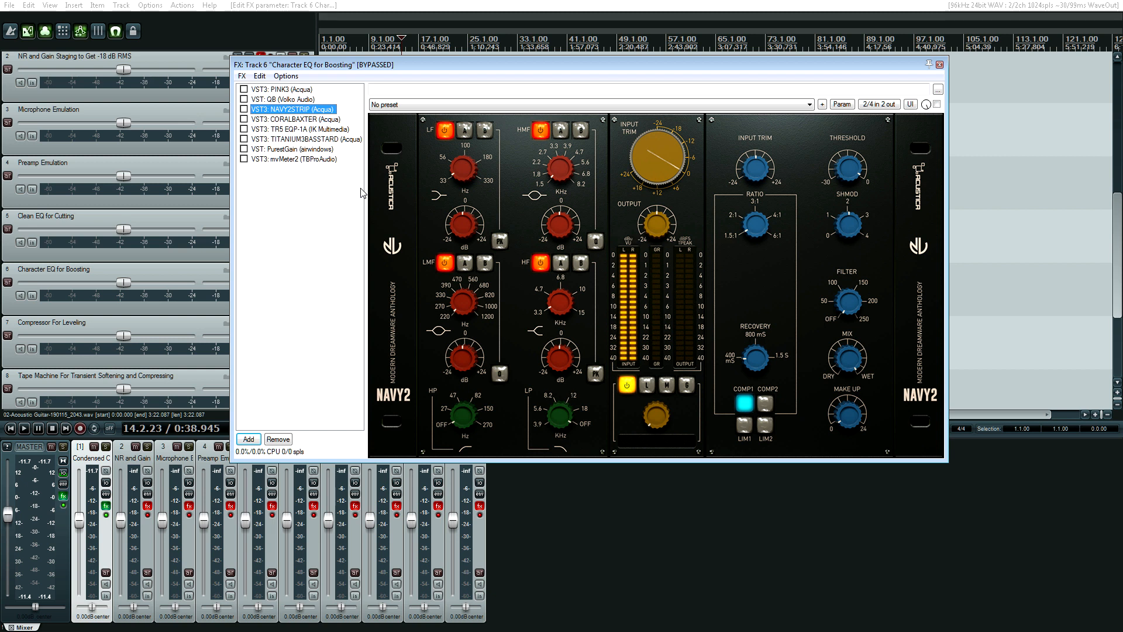
key("Down")
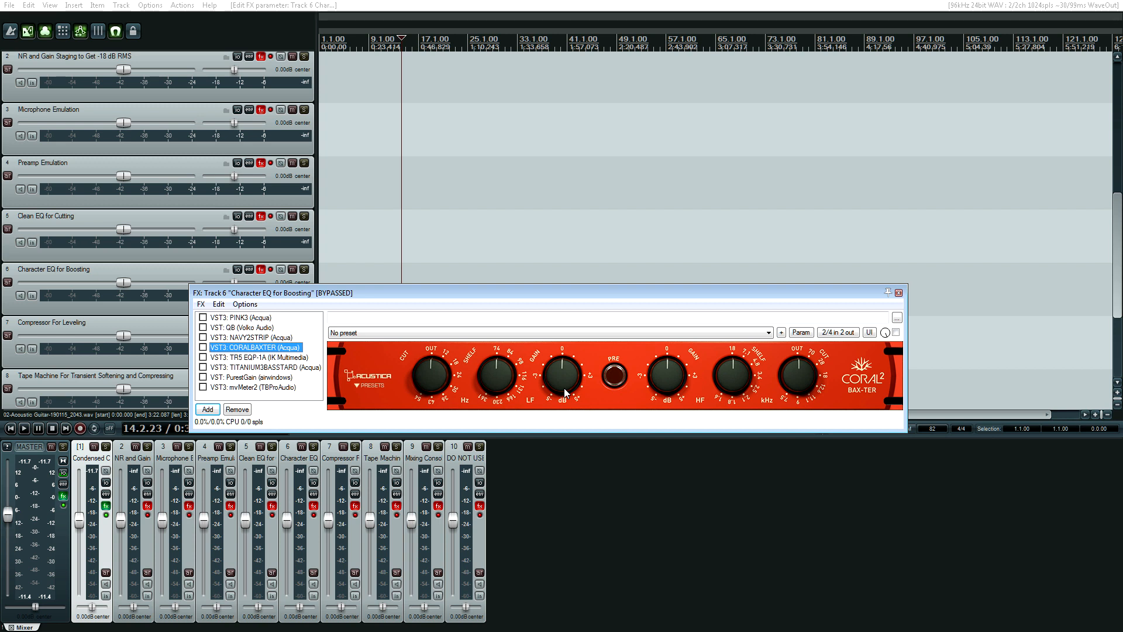
key("Down")
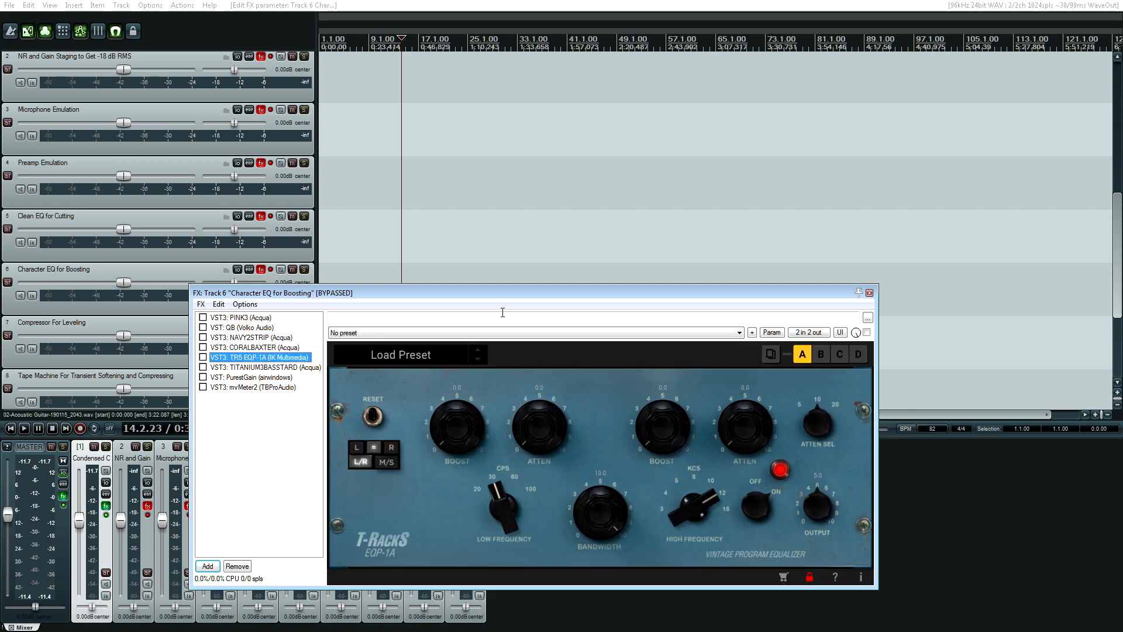
left_click_drag(493, 290, 494, 211)
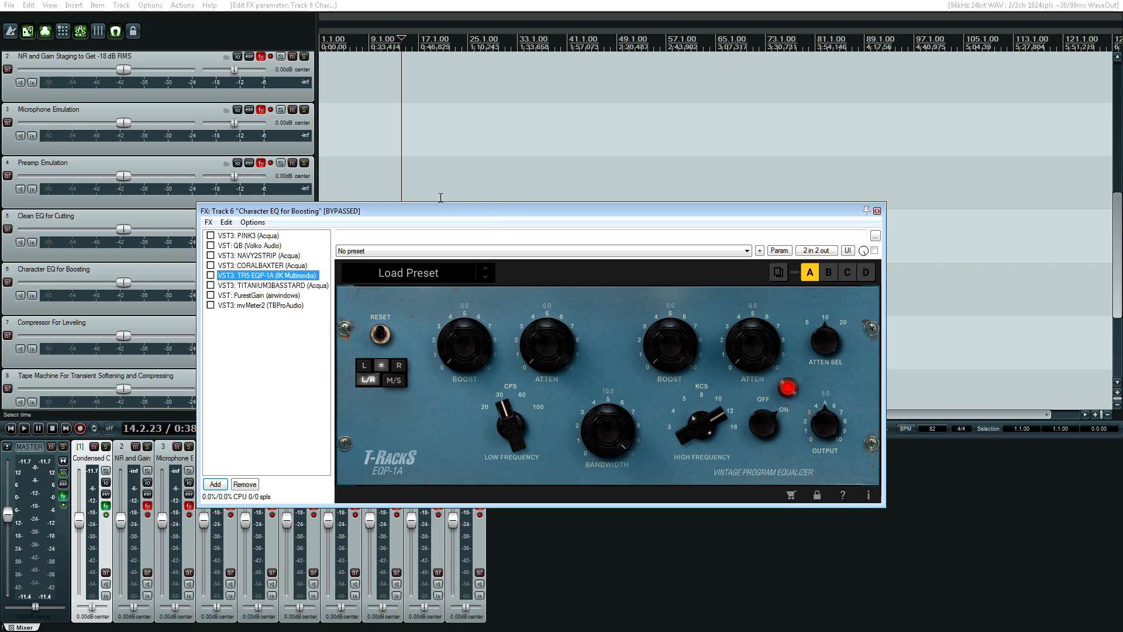
Step: Show TITANIUM3BASSTARD, set its low frequency selector to 60 and raise its attenuation
left_click(272, 286)
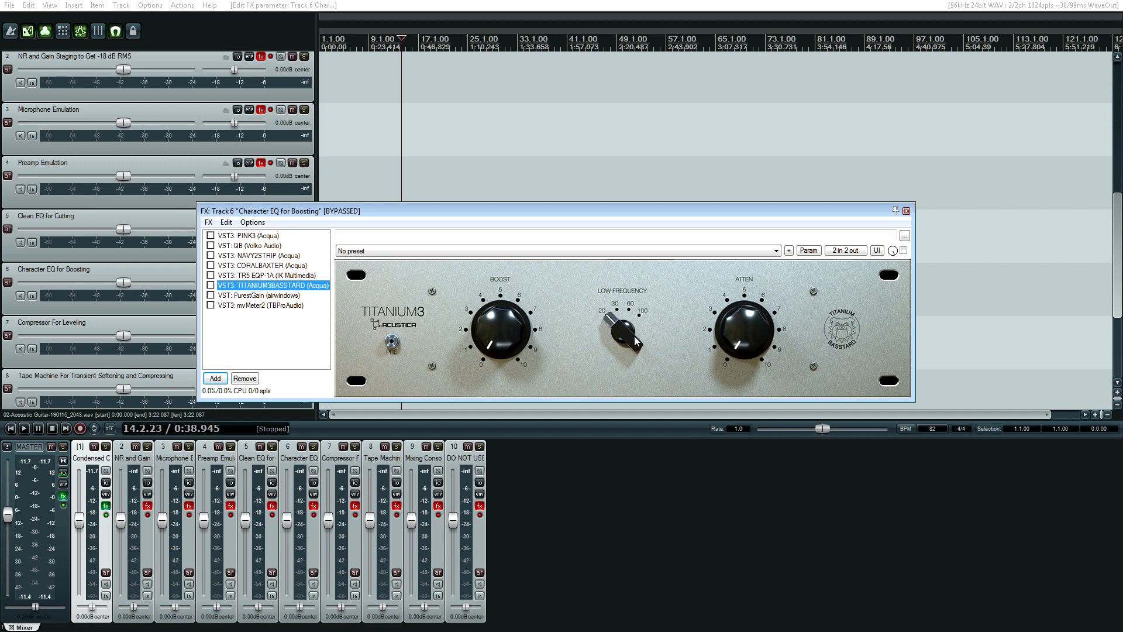
left_click_drag(634, 332, 633, 321)
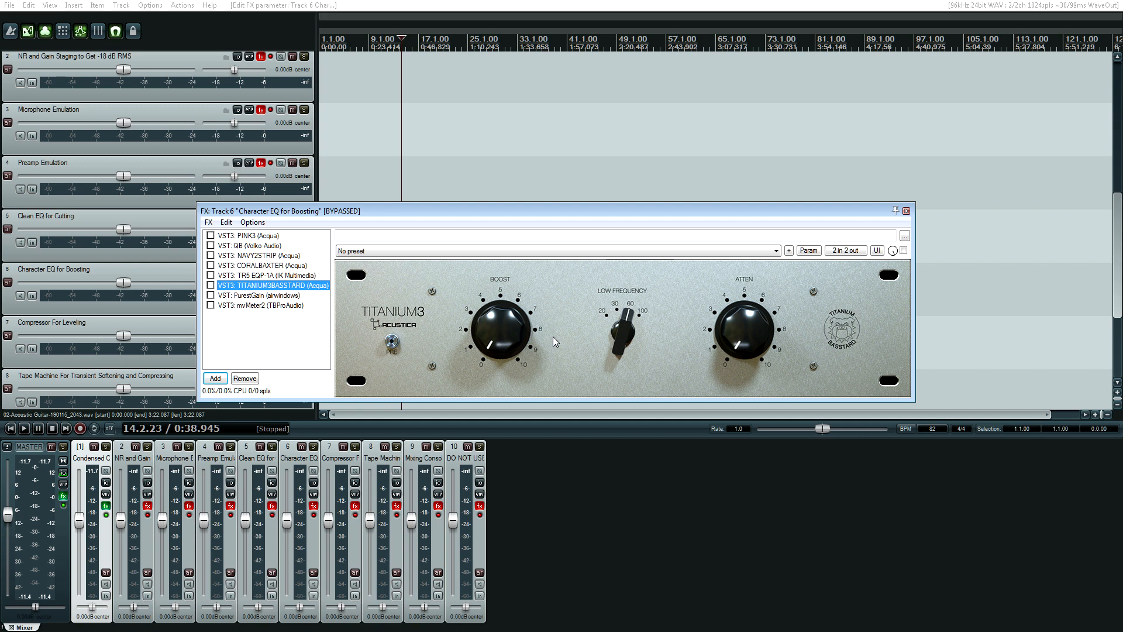
left_click_drag(755, 351, 743, 289)
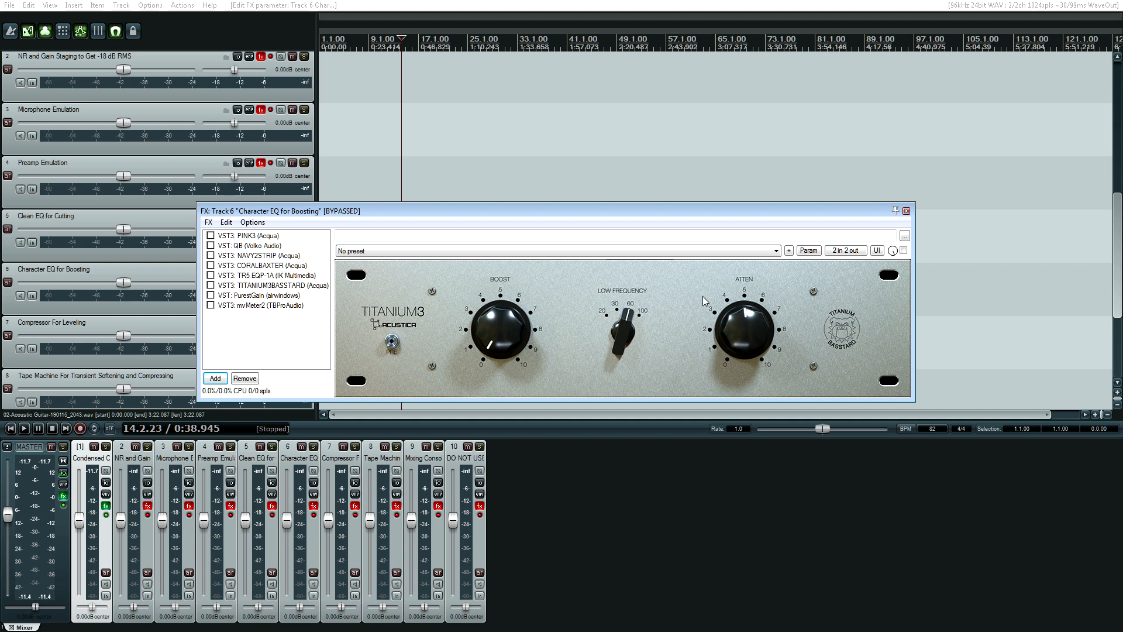
Step: Raise the boost on the TITANIUM3BASSTARD equalizer
left_click_drag(510, 342, 501, 288)
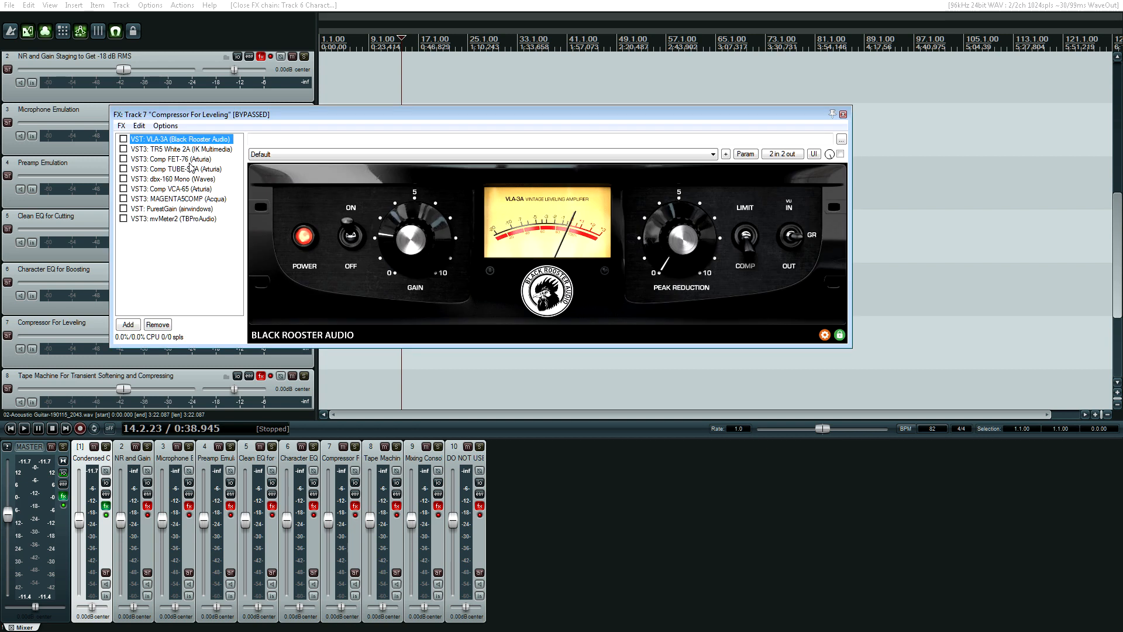
Step: Examine the TR5 White 2A, Comp FET-76, Comp TUBE-STA, dbx-160 Mono and Comp VCA-65 plugins in the Compressor For Leveling chain
key("Down")
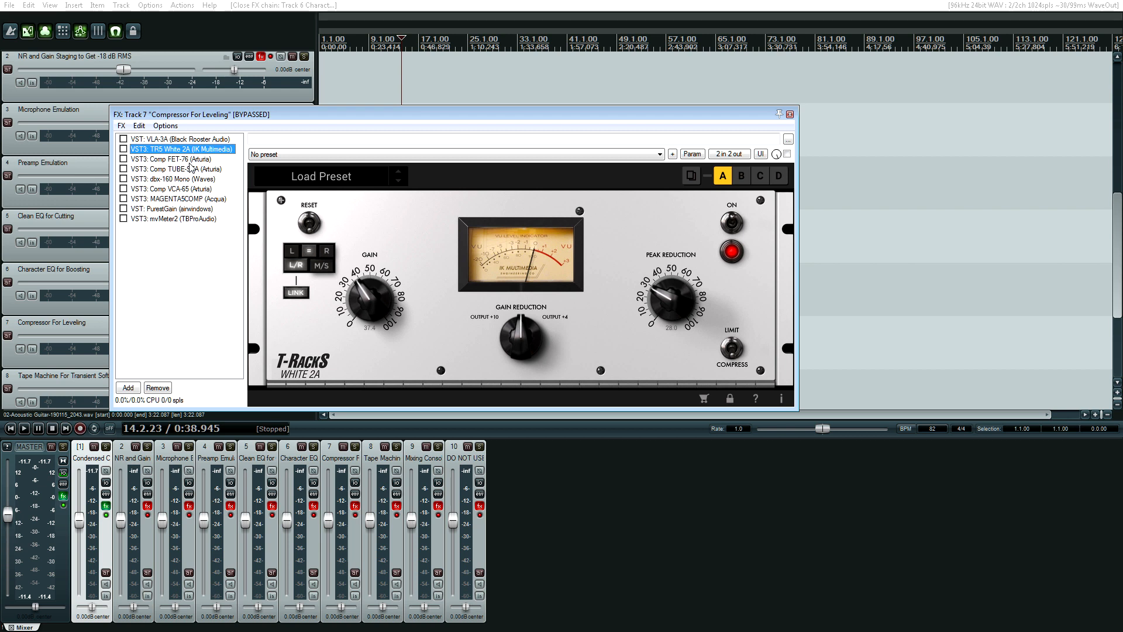
left_click(190, 163)
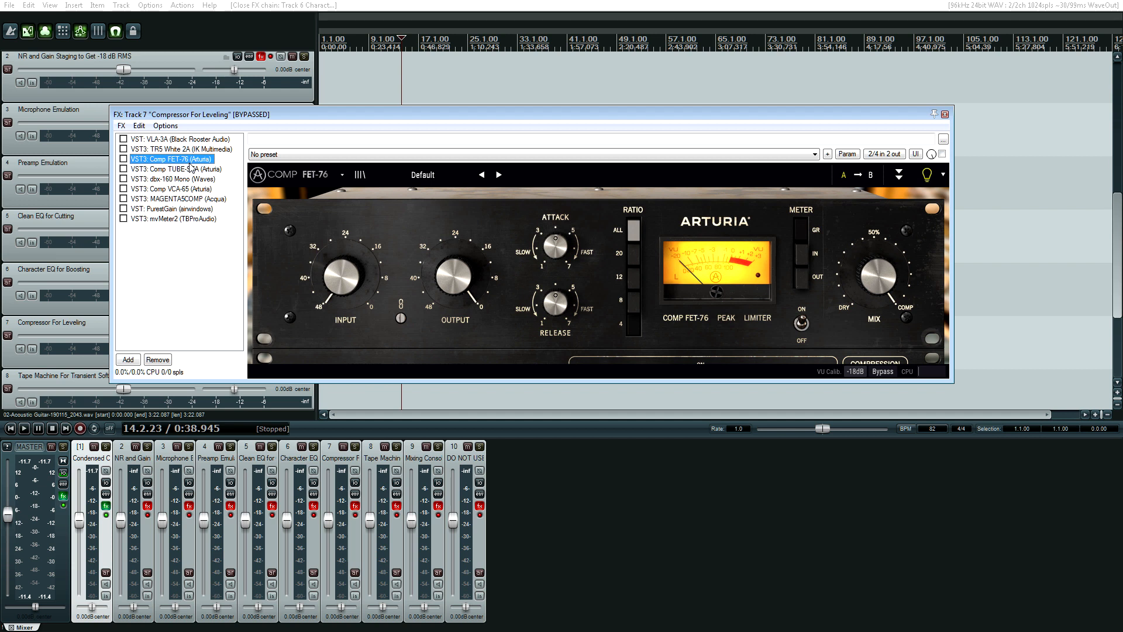
left_click(191, 169)
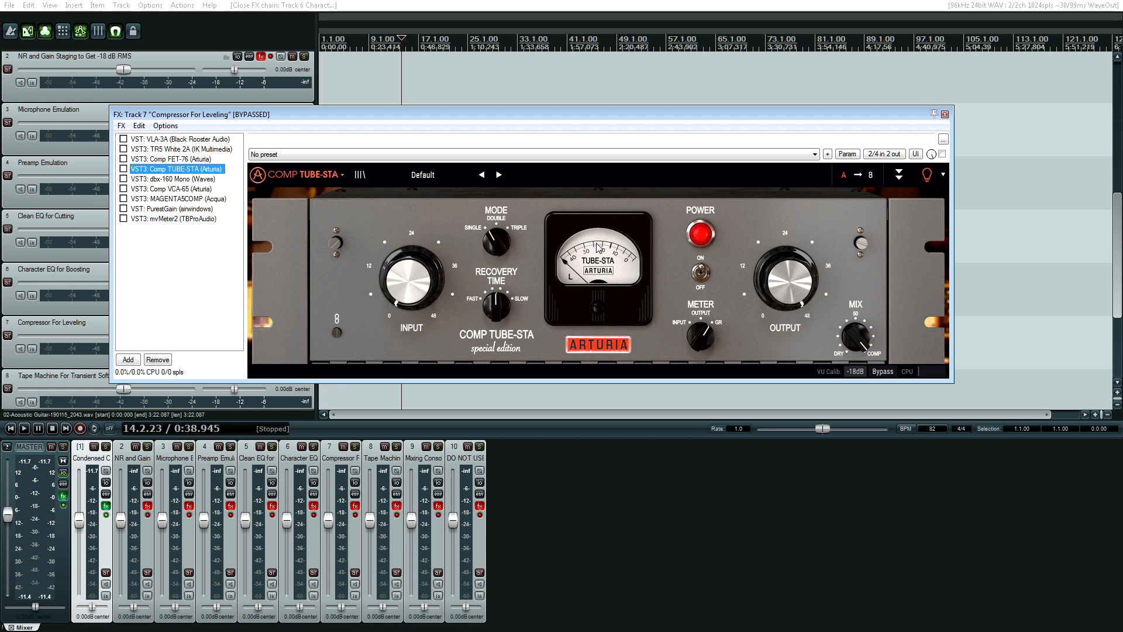
left_click(189, 179)
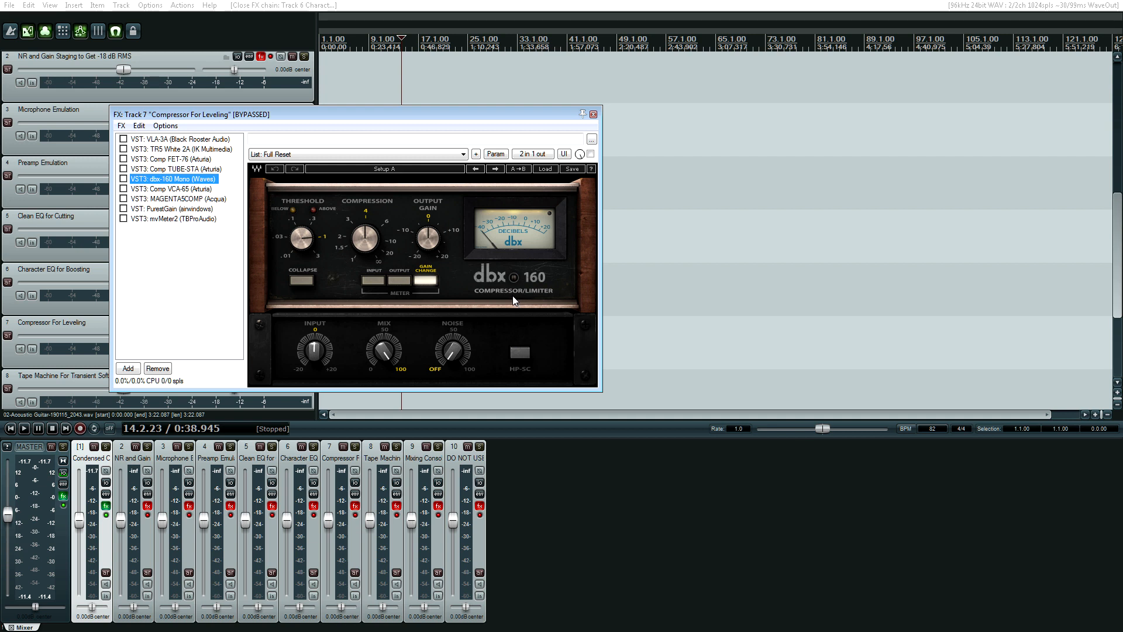
left_click(193, 188)
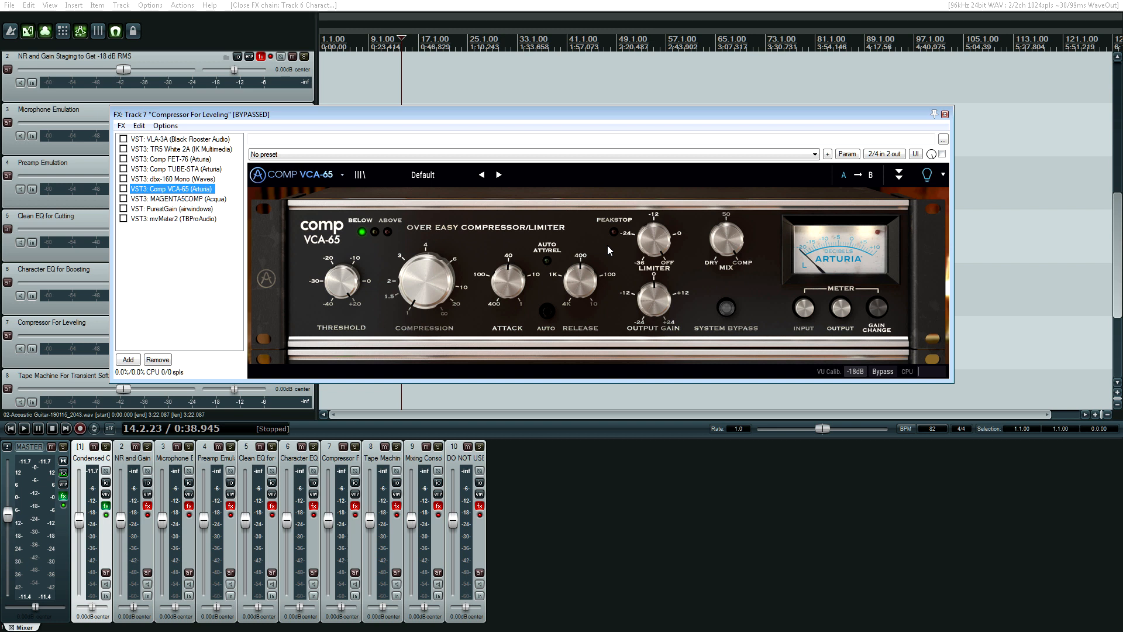
Step: Examine the MAGENTA5COMP, PurestGain and mvMeter2 plugins, and close the Compressor For Leveling effects chain
key("Down")
left_click_drag(359, 114, 415, 279)
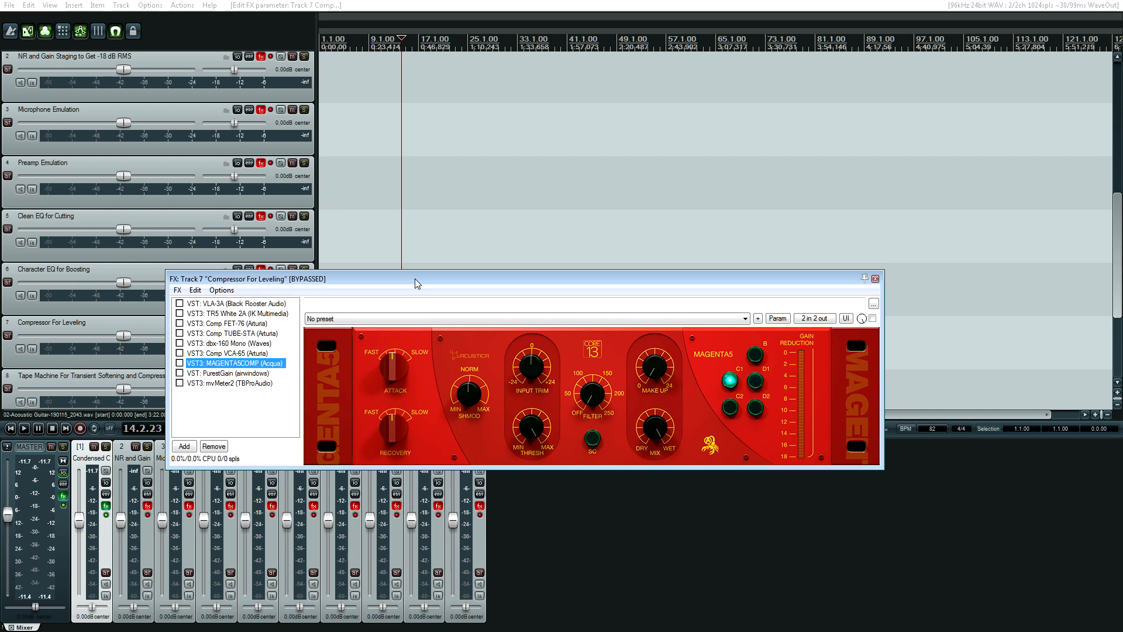
left_click(378, 326)
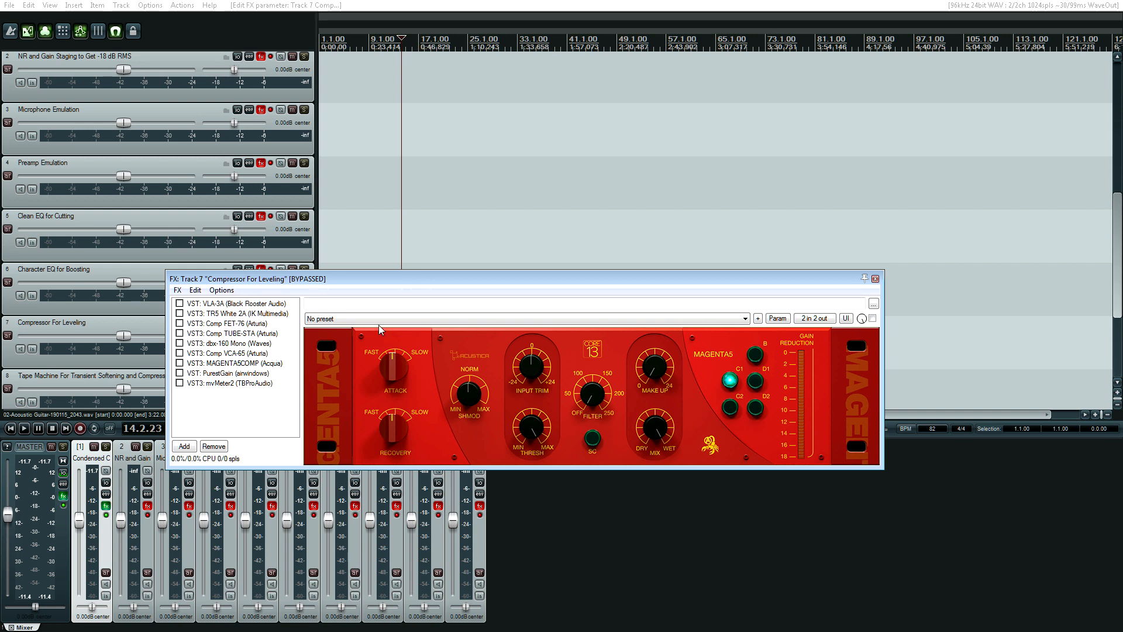
left_click(381, 322)
left_click(384, 321)
left_click(245, 374)
left_click(247, 383)
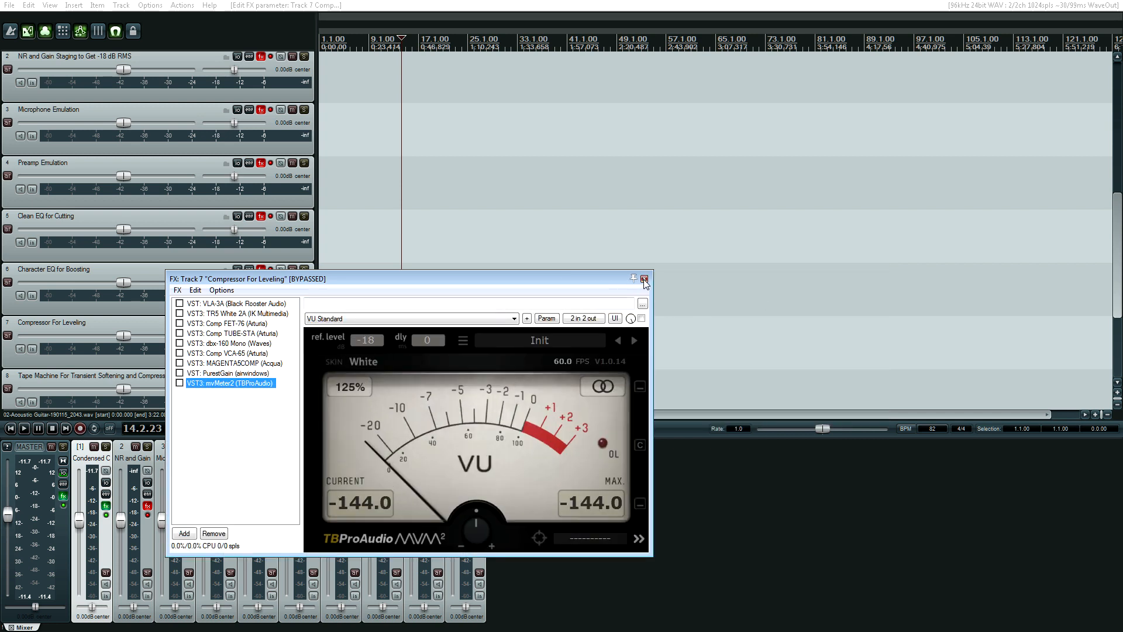
left_click(644, 279)
Step: Open the Tape Machine For Transient Softening and Compressing effects chain and show TR5 Tape Machine 24, cancelling its activation request
scroll(268, 220, "down", 3)
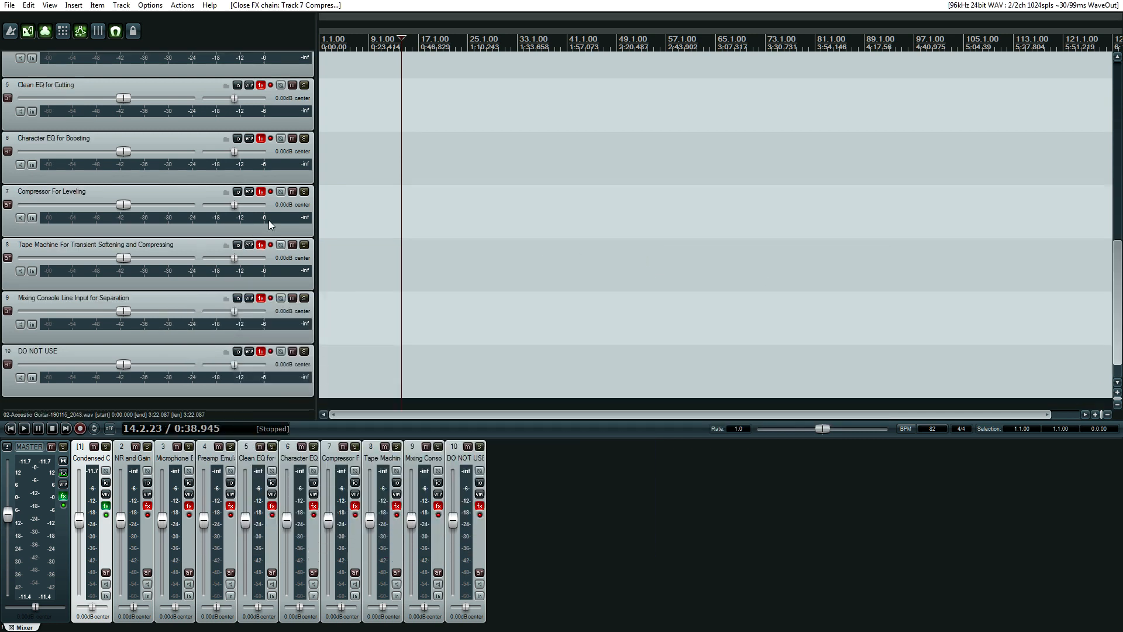
right_click(261, 245)
left_click(292, 302)
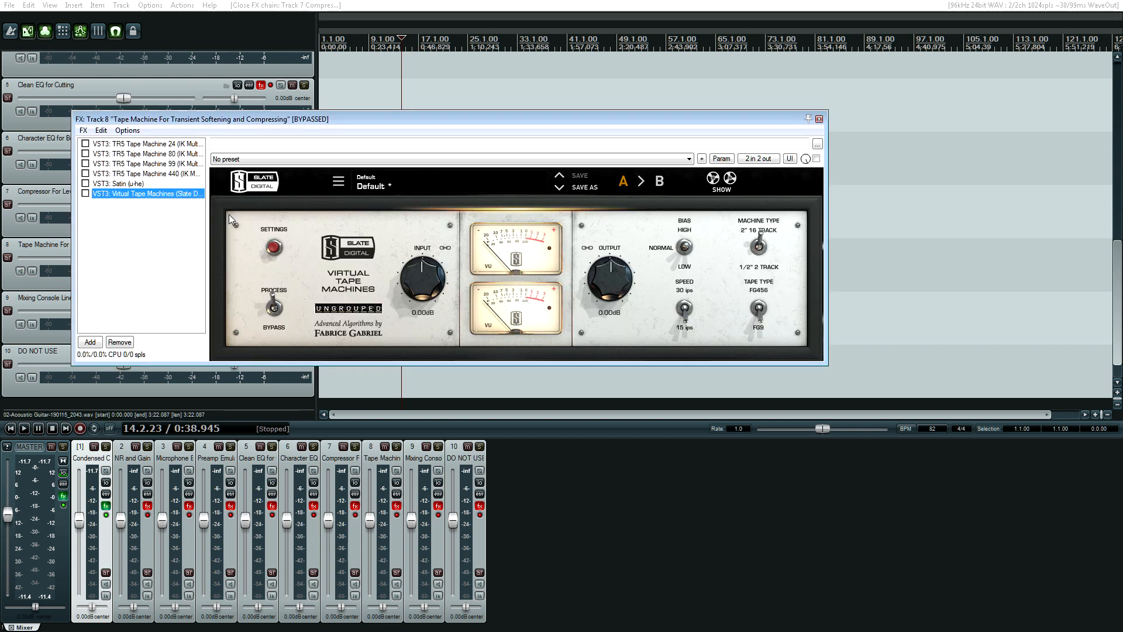
left_click(154, 146)
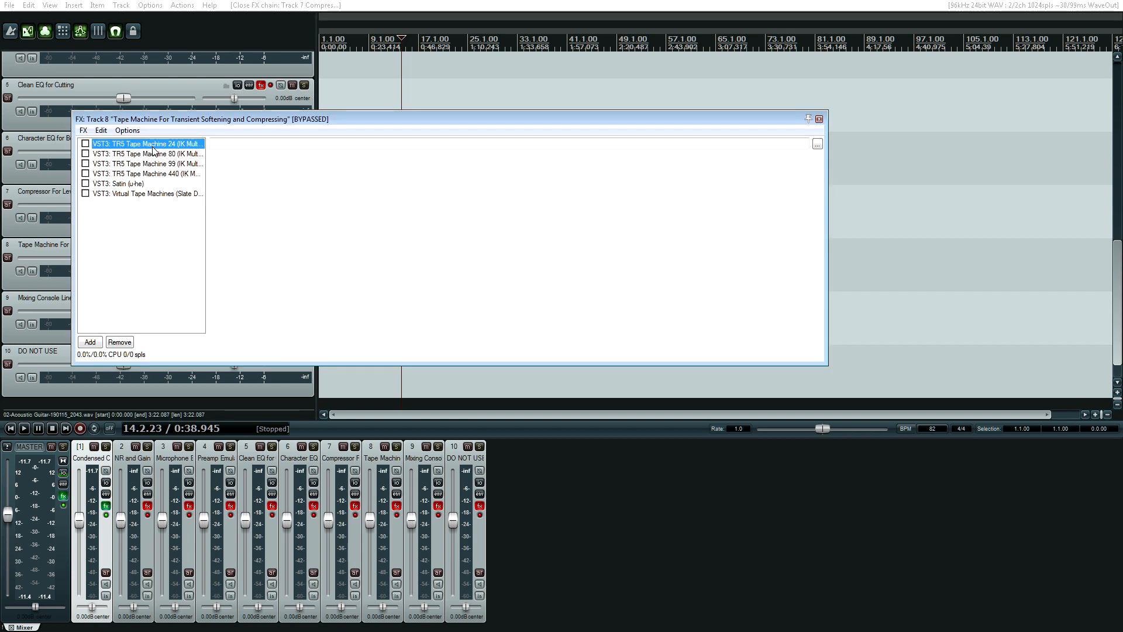
left_click(456, 325)
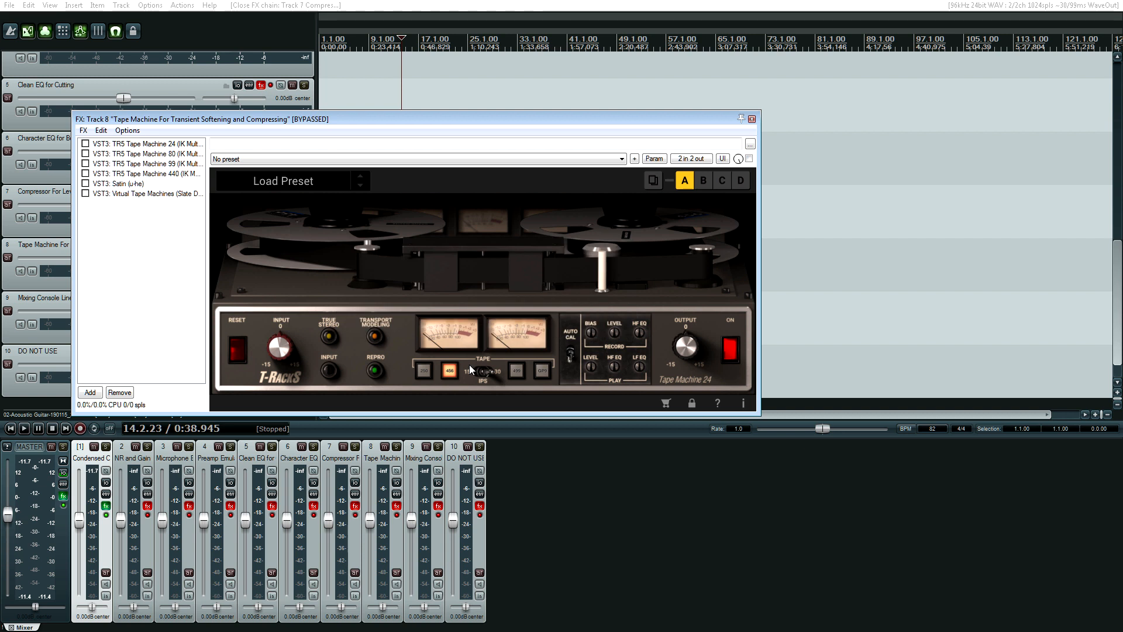
Step: Compare the TR5 Tape Machine 24, 80, 99 and 440 plugins in the tape machine chain, declining the activation offer
left_click(173, 146)
key("Down")
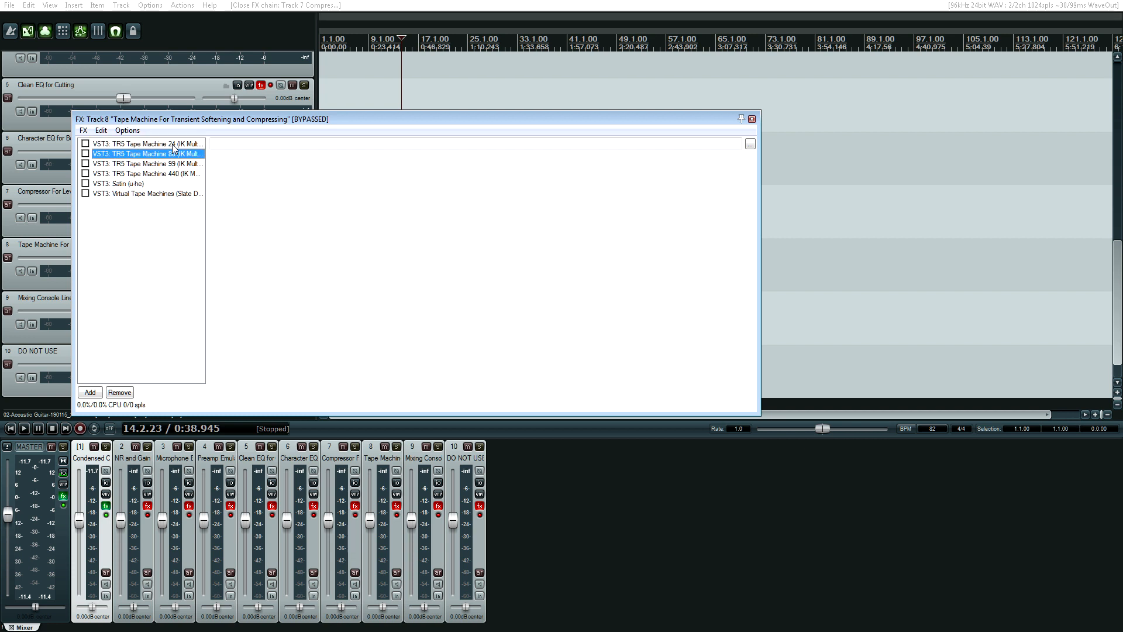
left_click_drag(211, 119, 327, 177)
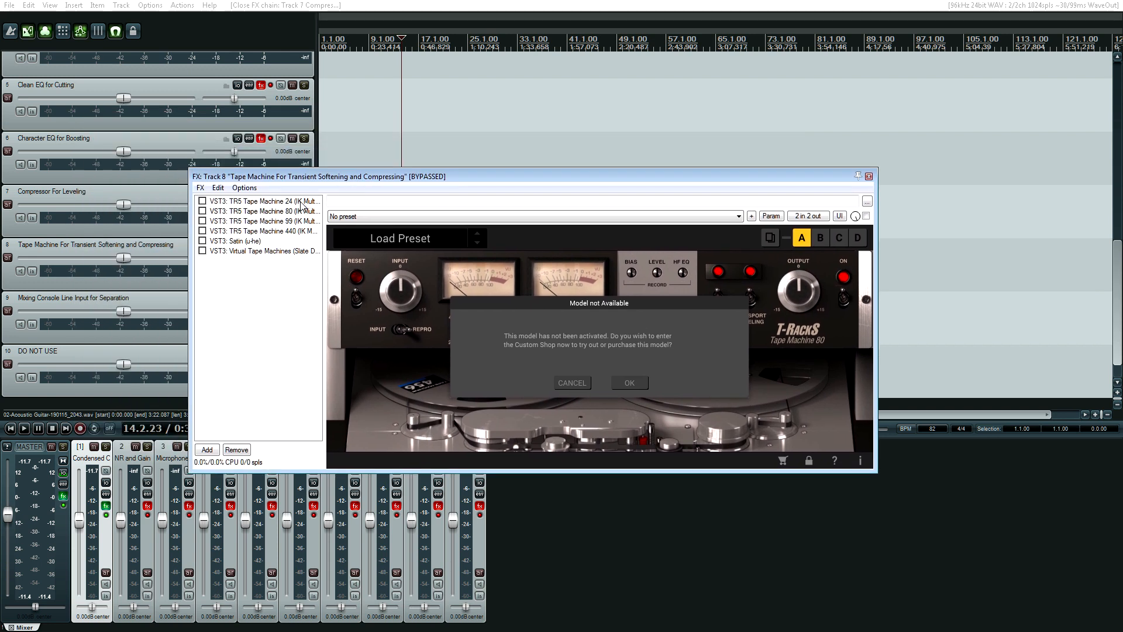
left_click(299, 231)
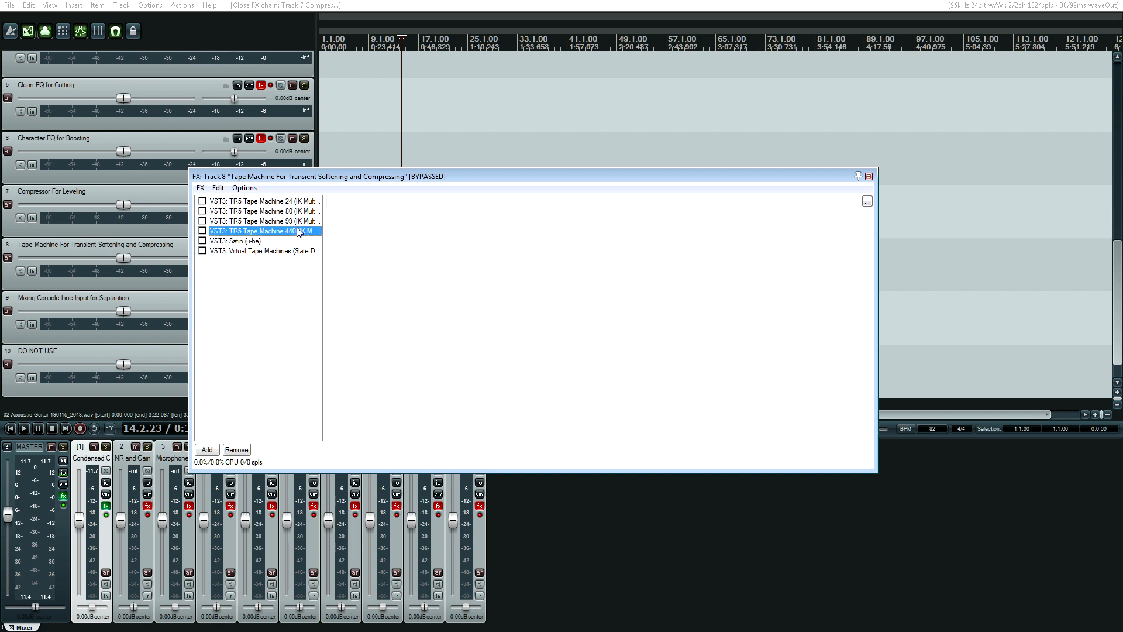
left_click(297, 222)
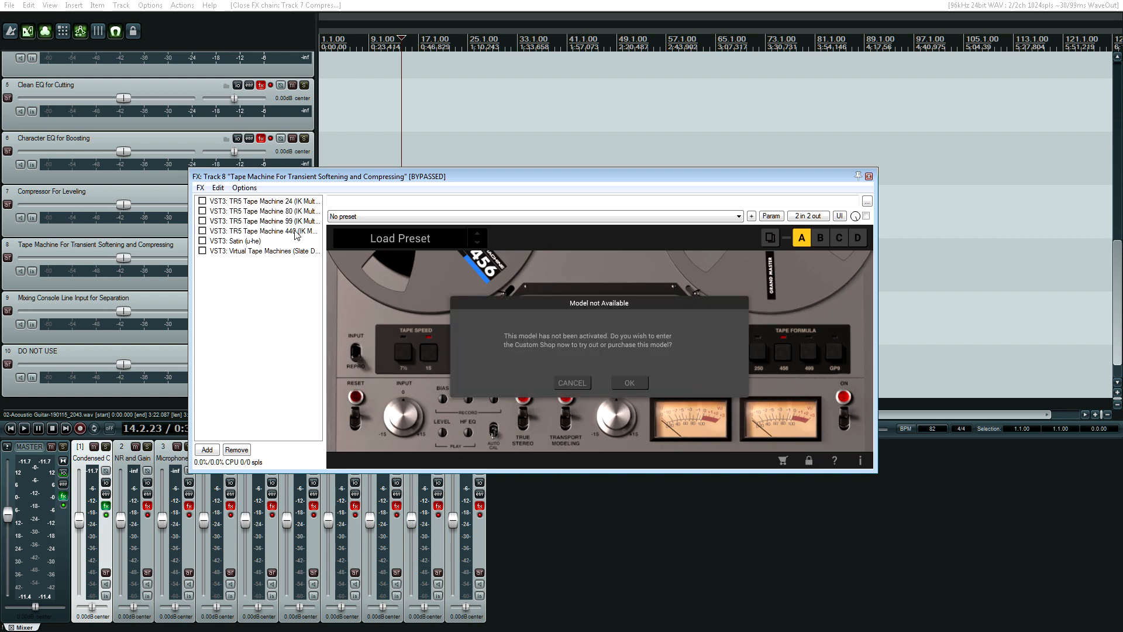
left_click(296, 232)
left_click(292, 202)
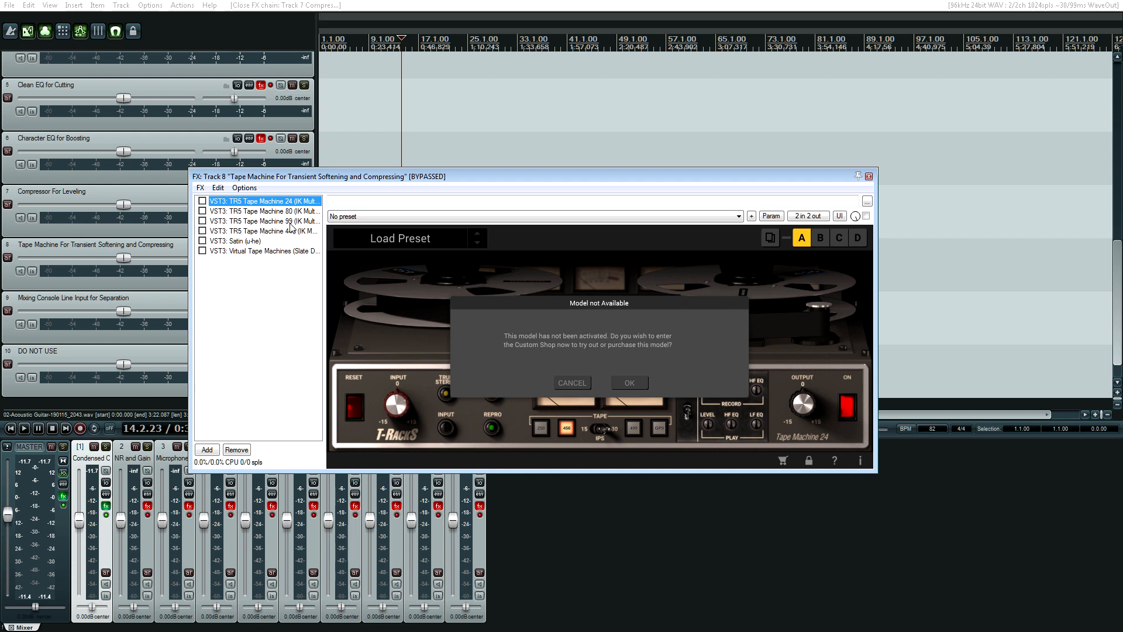
left_click(290, 212)
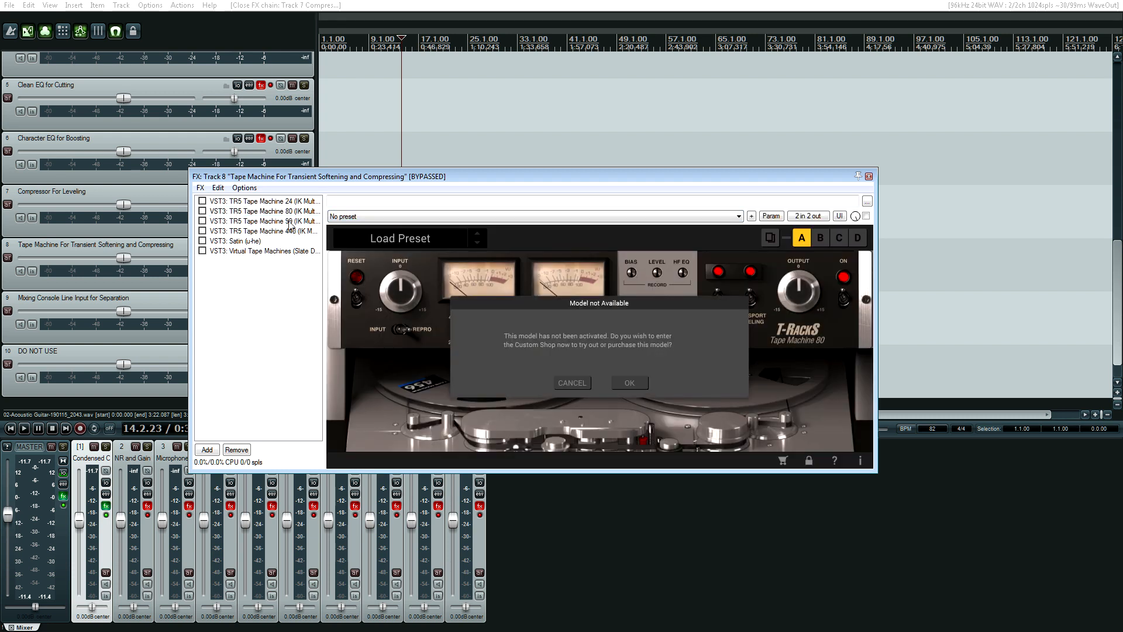
left_click(571, 387)
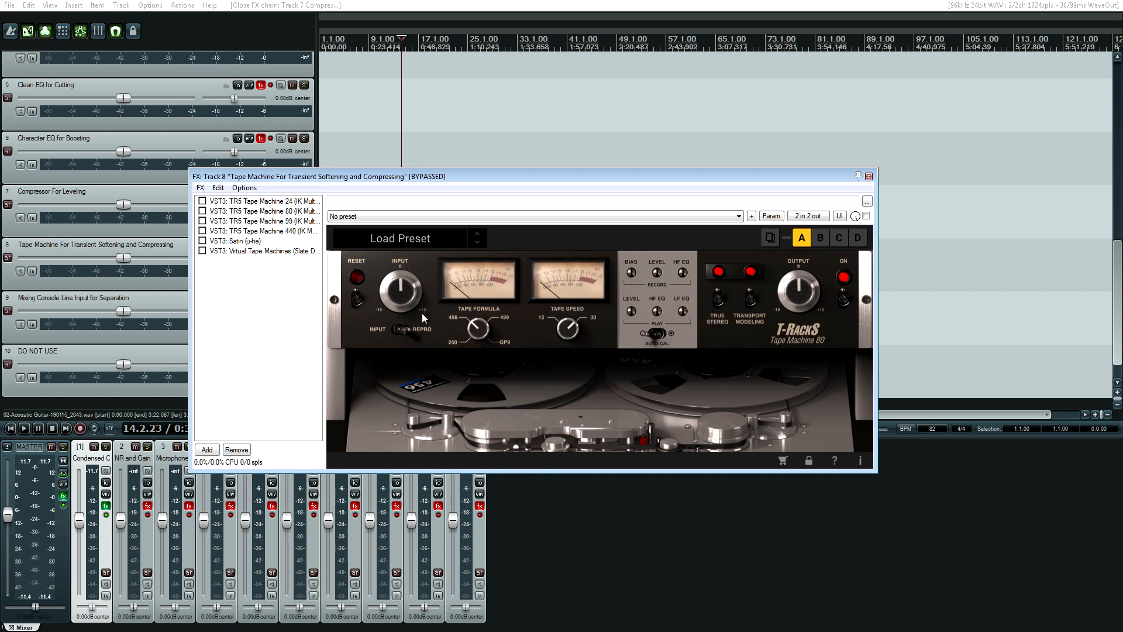
left_click(273, 232)
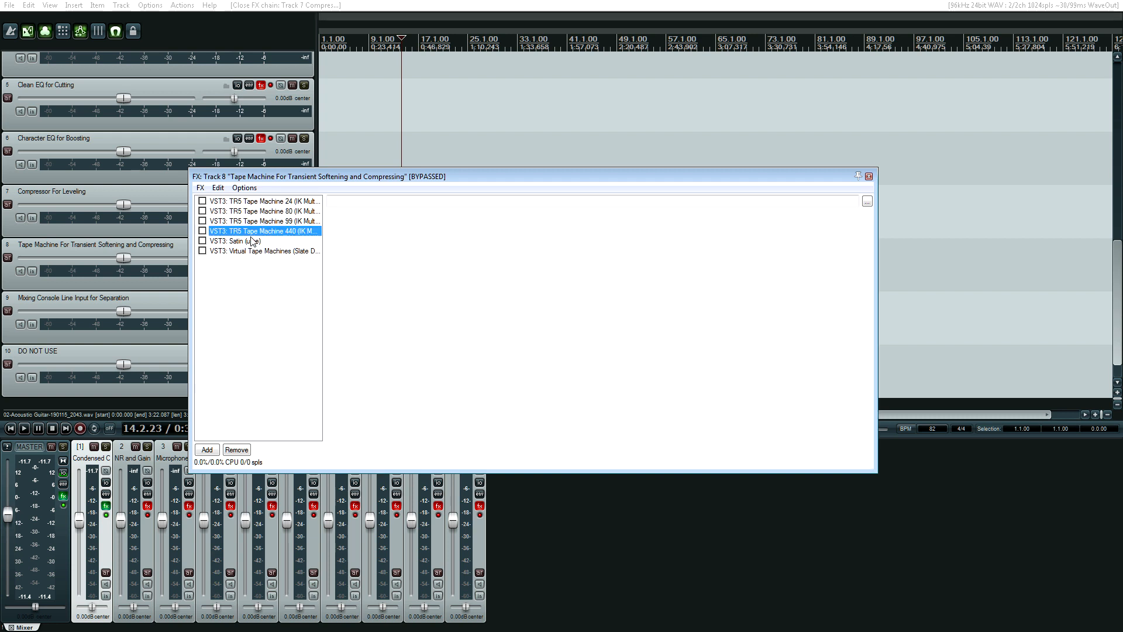
Step: Show the Satin tape machine plugin and dismiss its demo notice
left_click(249, 241)
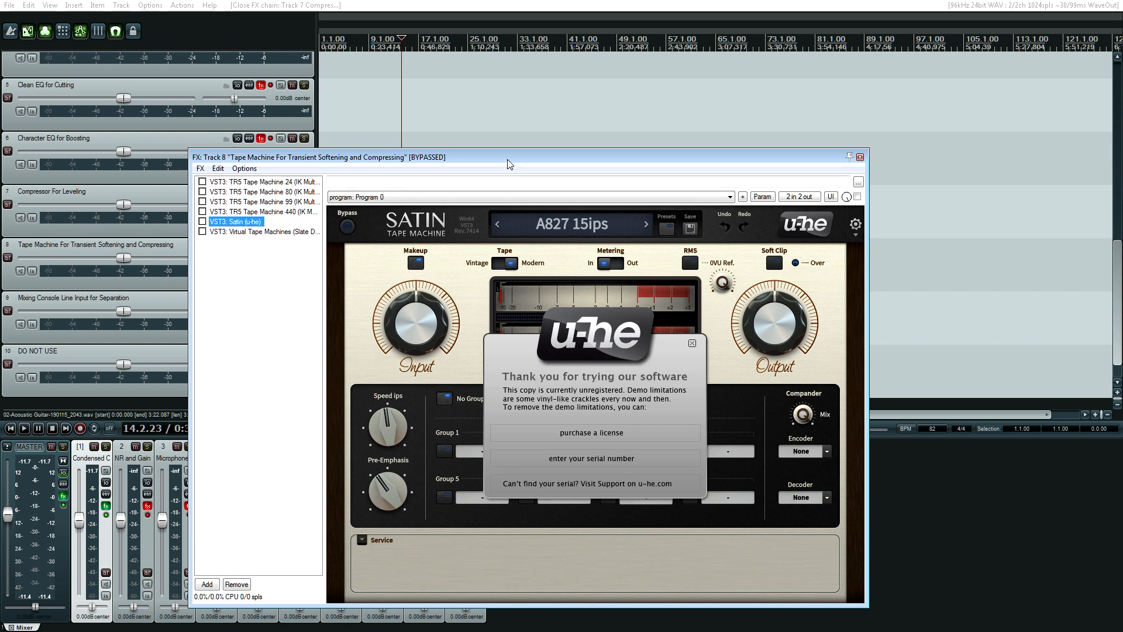
left_click_drag(506, 155, 501, 107)
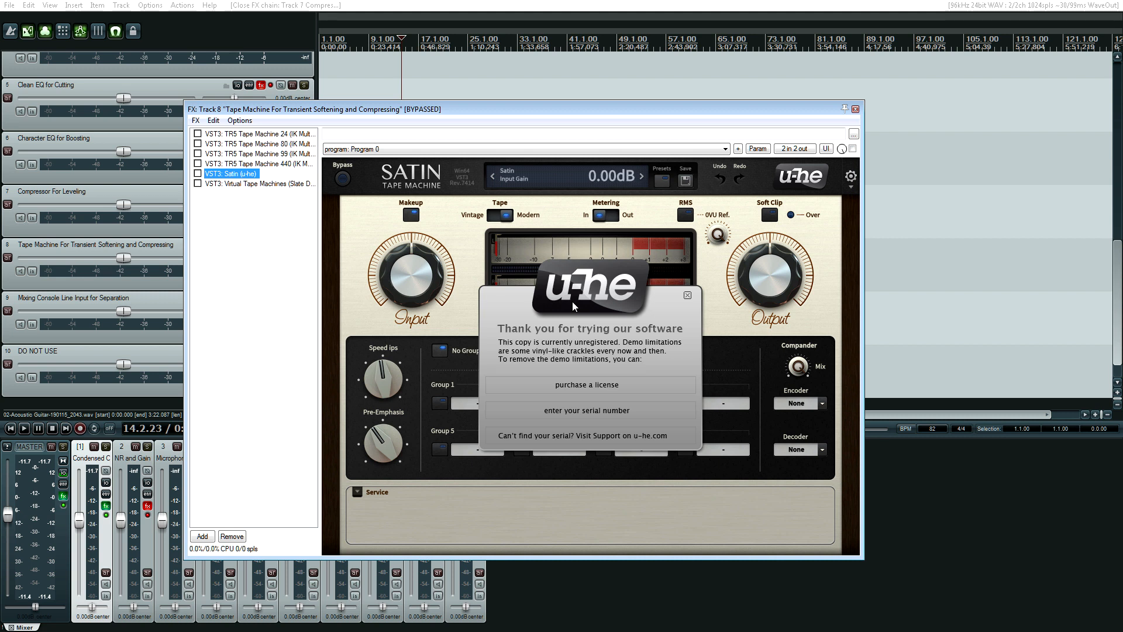
left_click(688, 296)
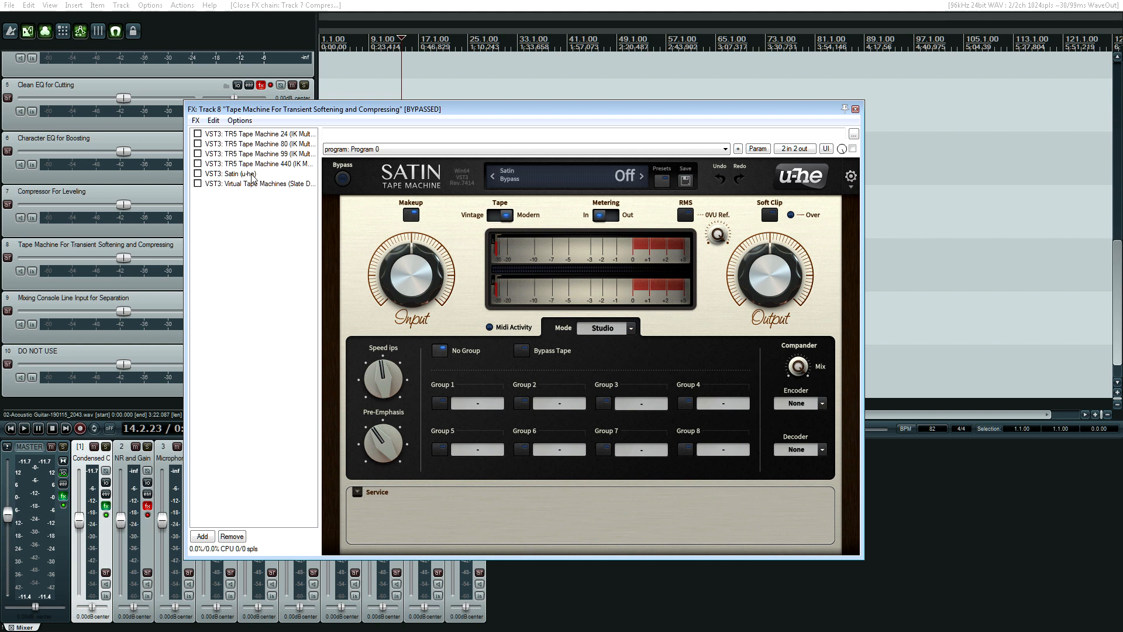
Step: Set Virtual Tape Machines to 30 ips speed and the 1/2" 2 track machine type, and close the tape machine chain
left_click(256, 184)
left_click_drag(418, 111, 383, 251)
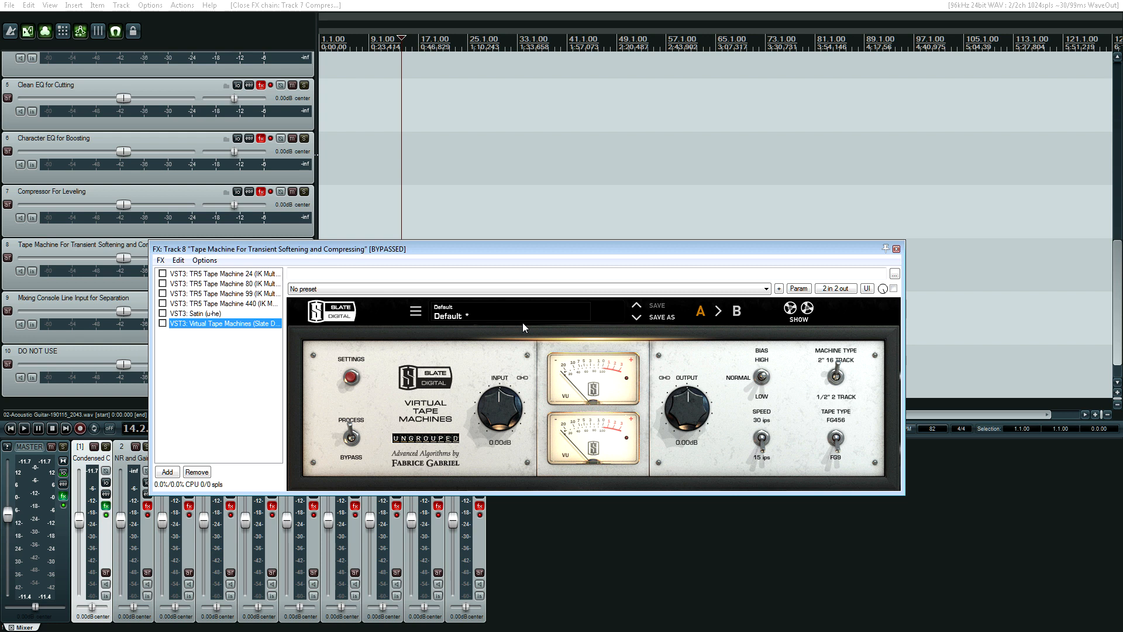
left_click(762, 437)
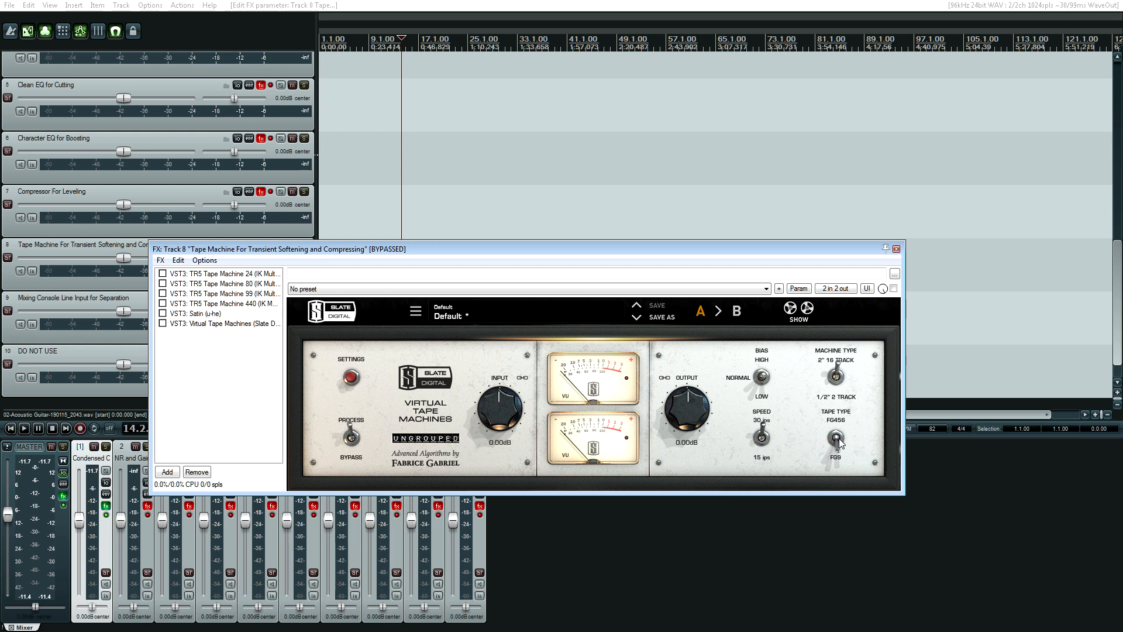
left_click(836, 377)
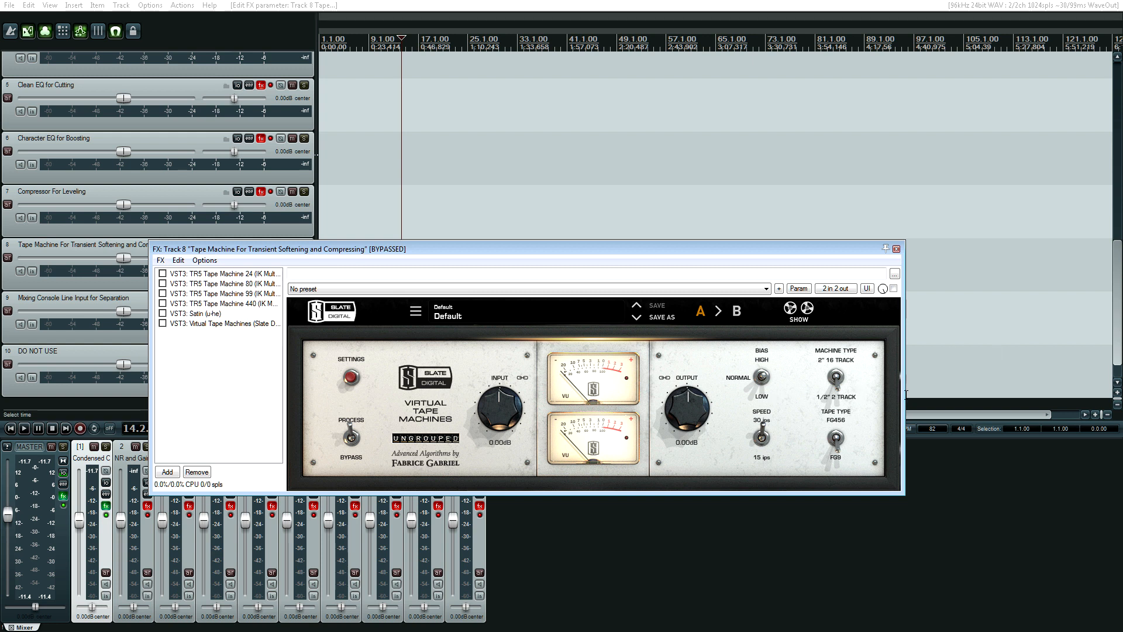
left_click(896, 249)
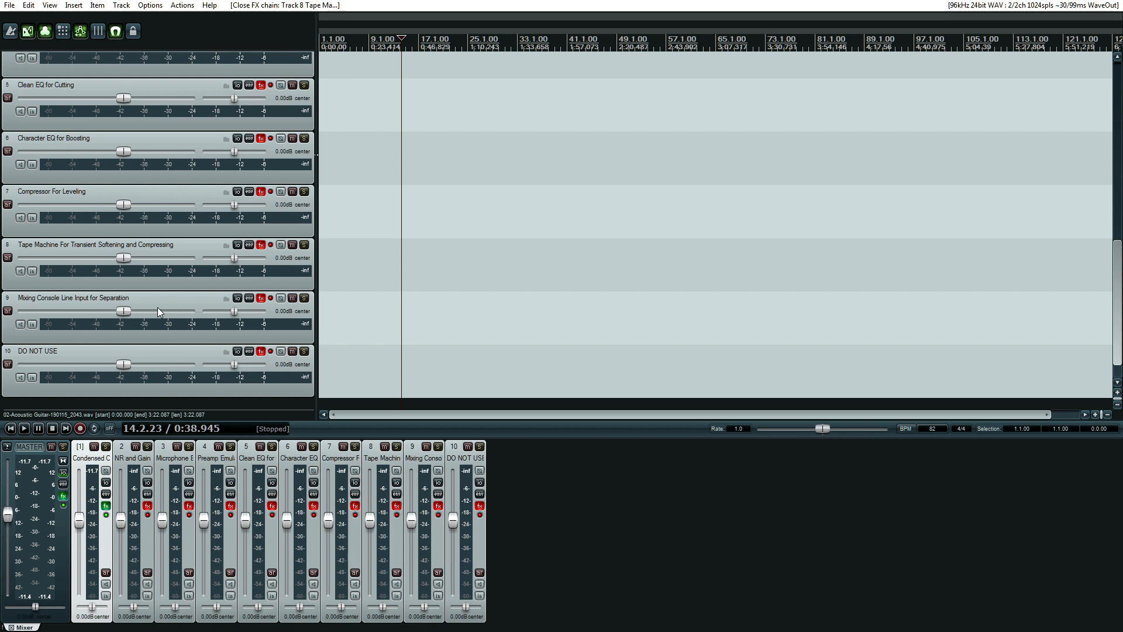
Step: Open the Mixing Console Line Input for Separation effects chain and examine its SAND3PRE, Virtual Mix Rack and PINK3PRE plugins
left_click(259, 298)
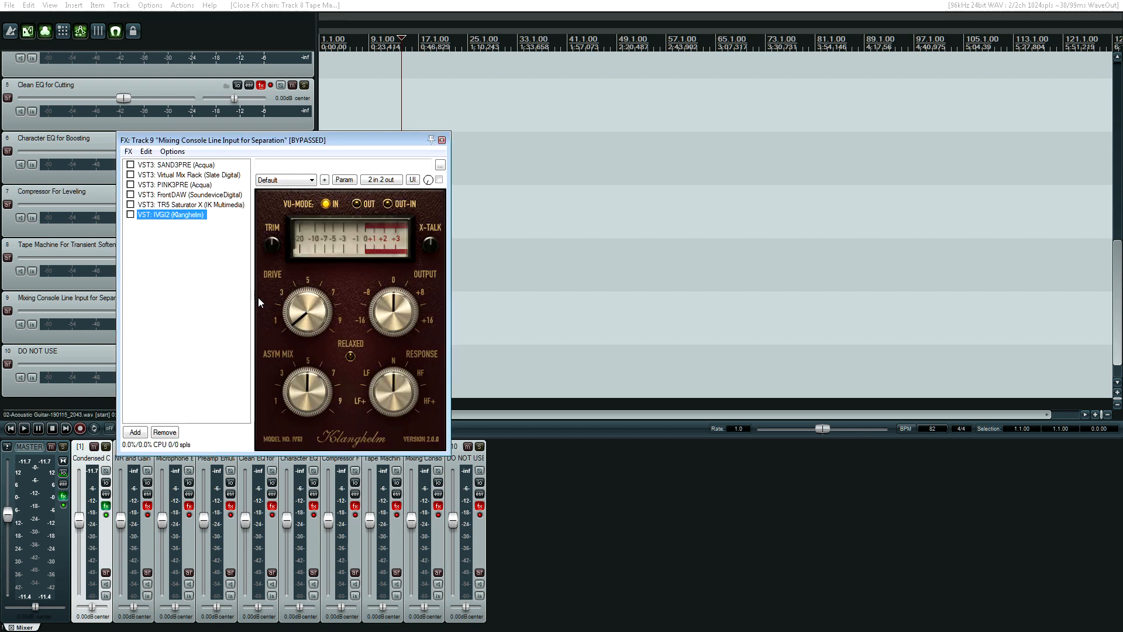
left_click(185, 165)
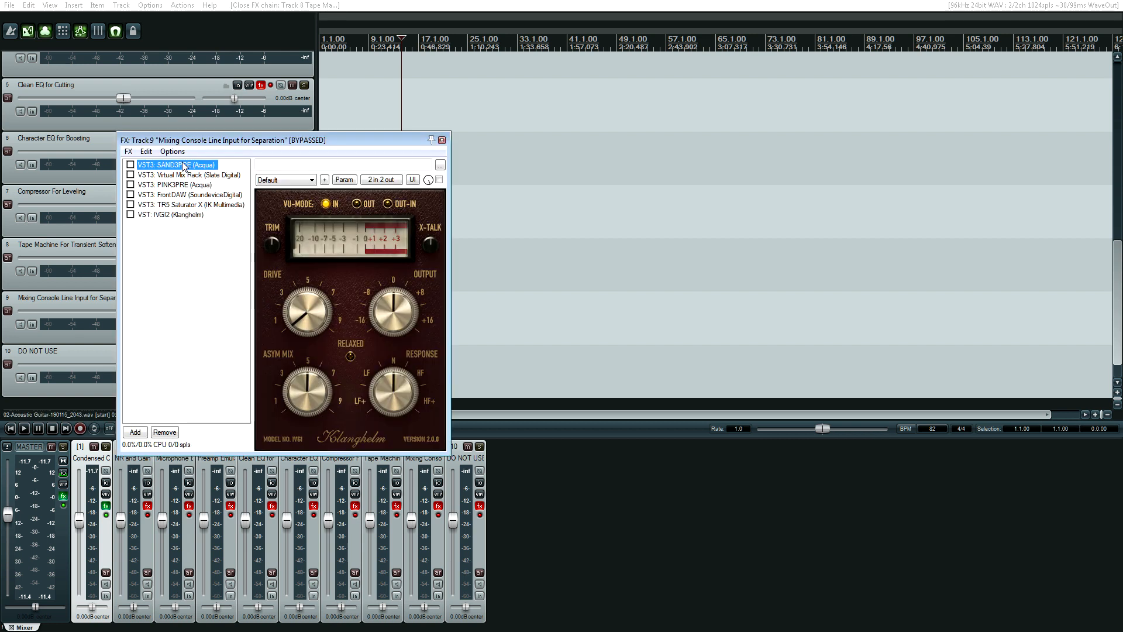
left_click_drag(228, 146, 362, 188)
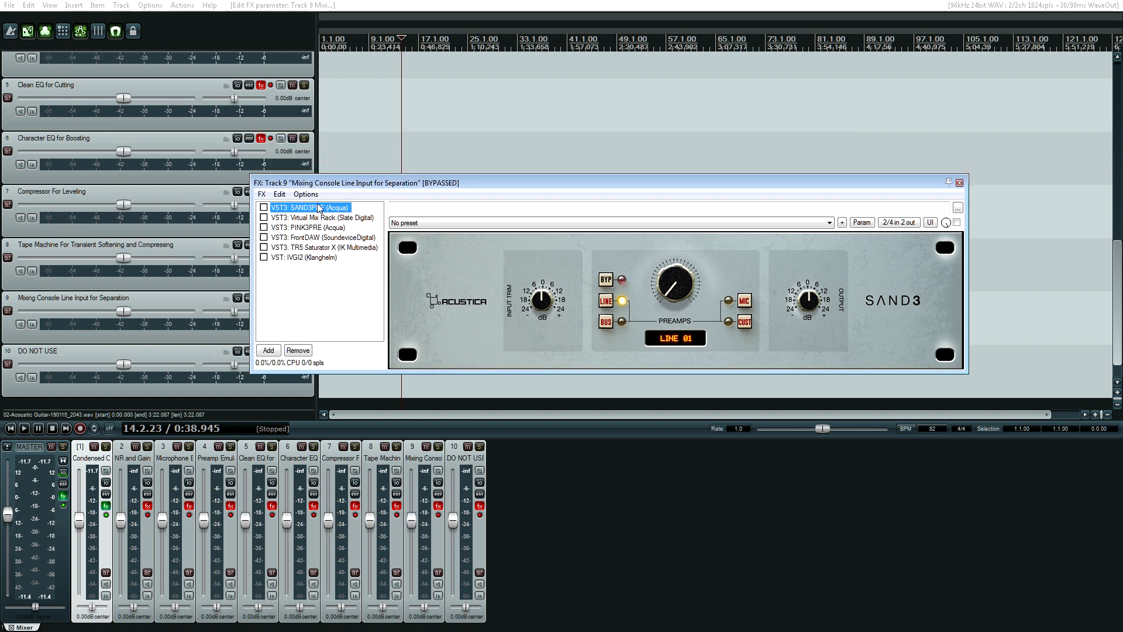
key("Down")
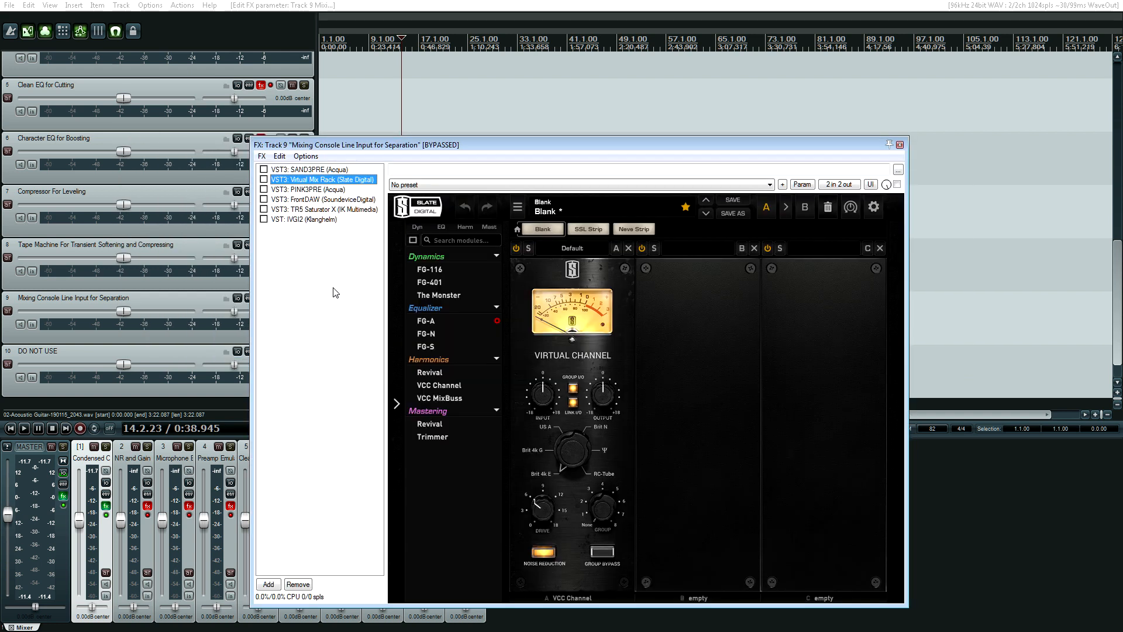
key("Down")
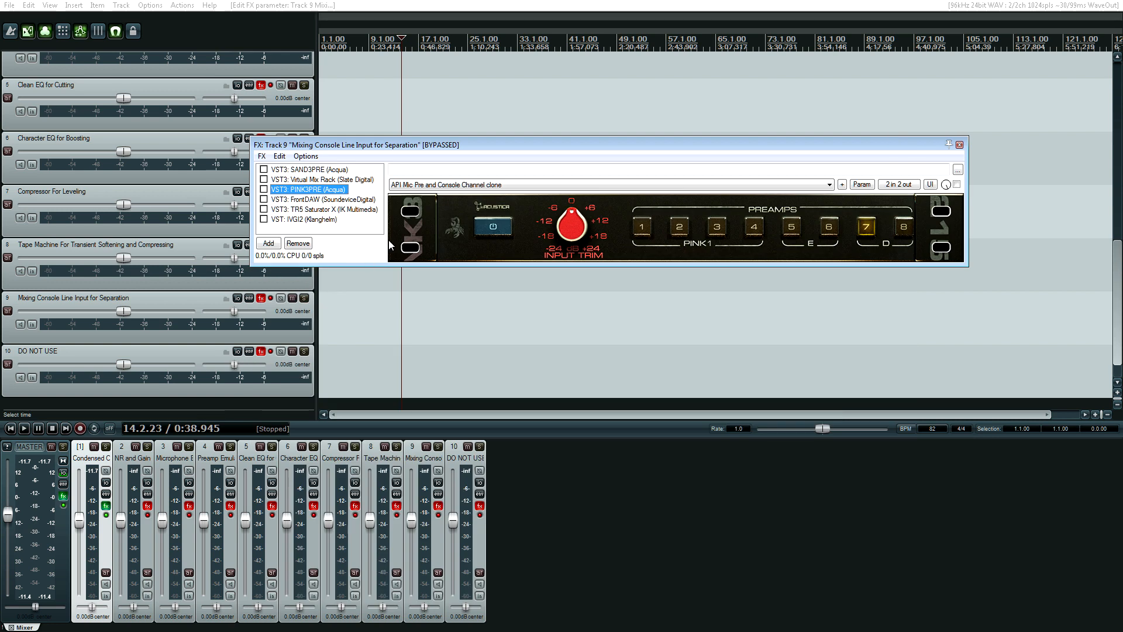
Step: Check the presets offered for PINK3PRE, keeping API Mic Pre and Console Channel clone selected
left_click(479, 186)
left_click(479, 189)
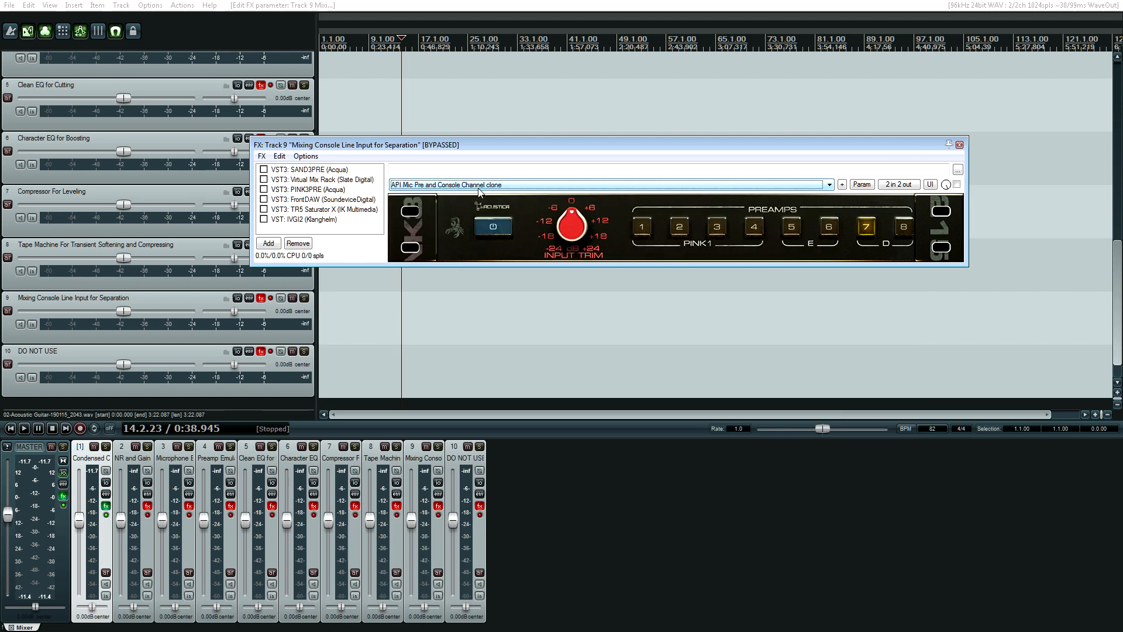
left_click(478, 190)
left_click(544, 292)
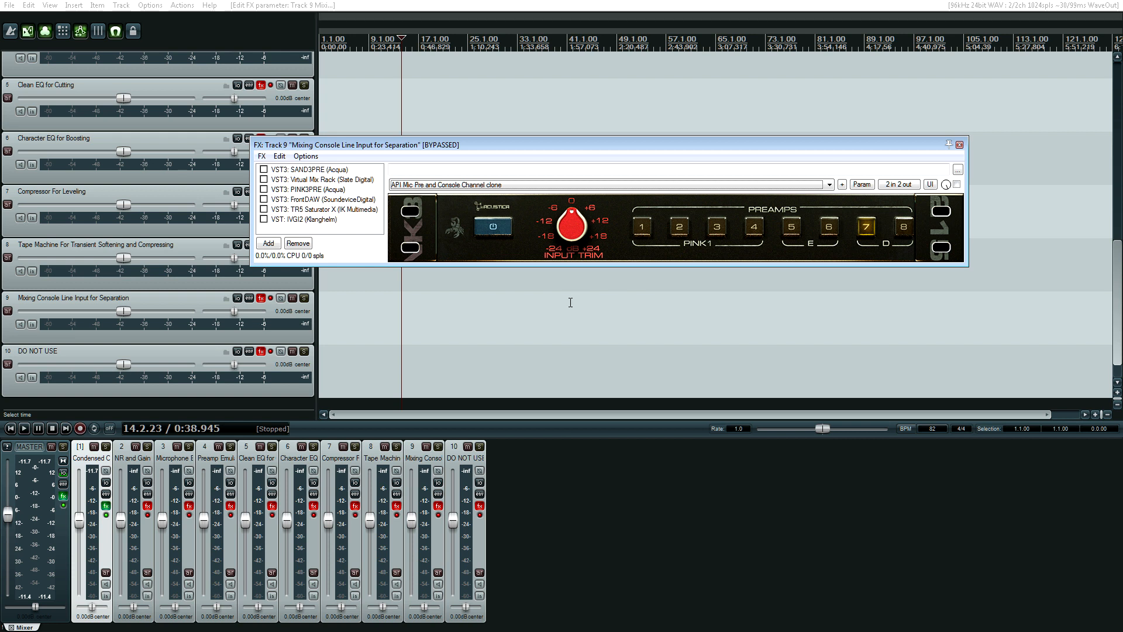
Step: Compare FrontDAW's BR, US and GE console models in the line input chain and leave the US model selected
left_click(326, 200)
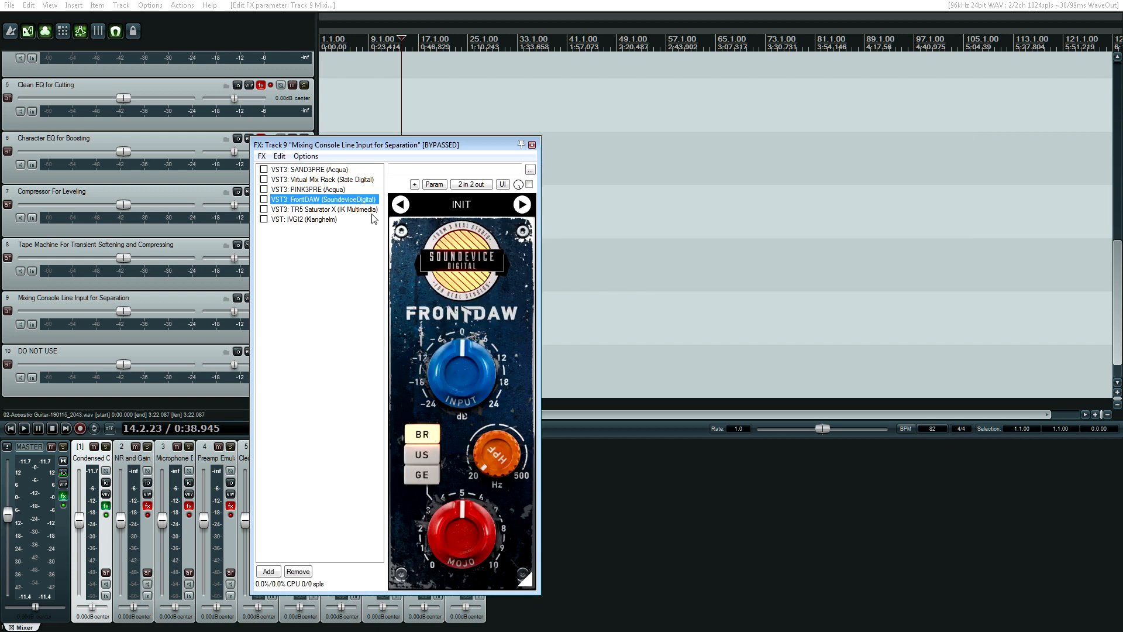
left_click(423, 456)
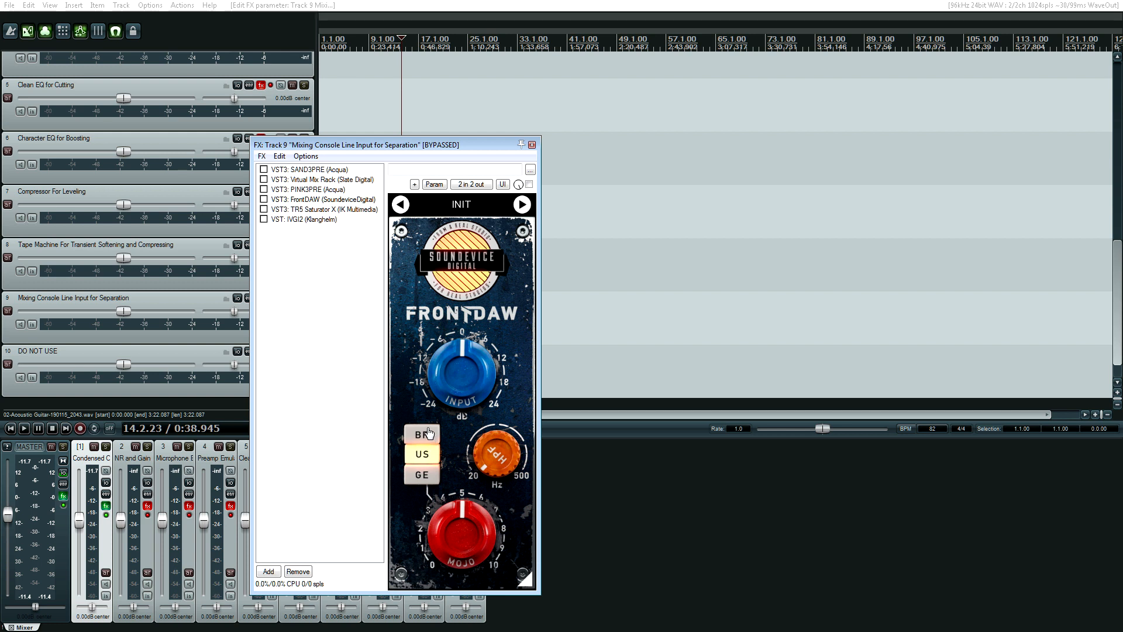
left_click(429, 433)
left_click(423, 459)
left_click(422, 475)
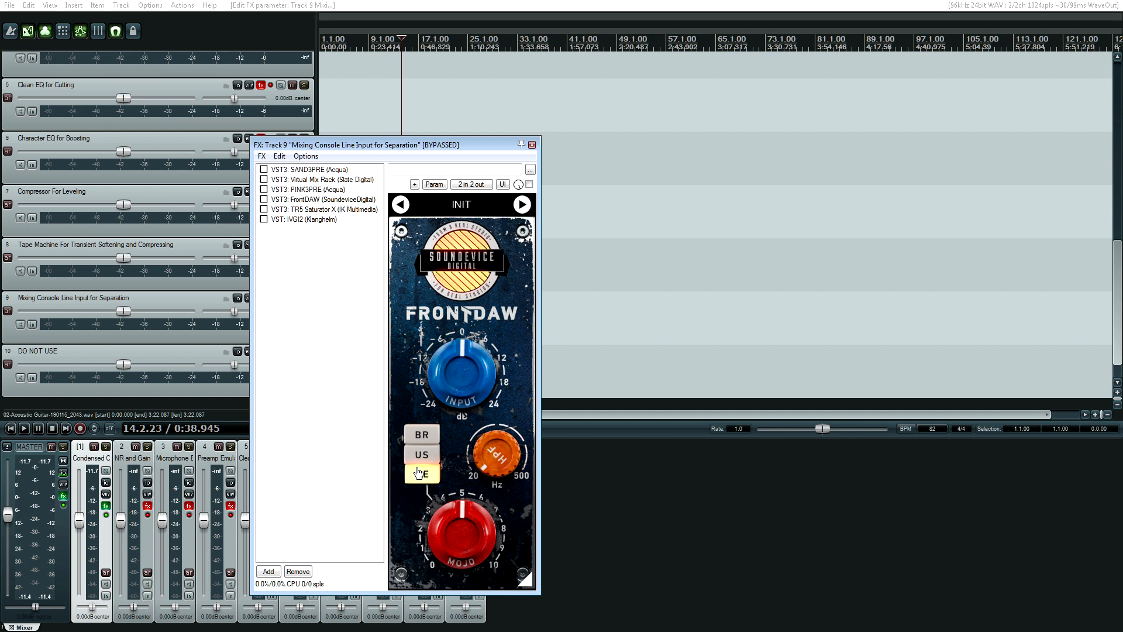
left_click(419, 436)
left_click(422, 449)
left_click(422, 438)
left_click(423, 455)
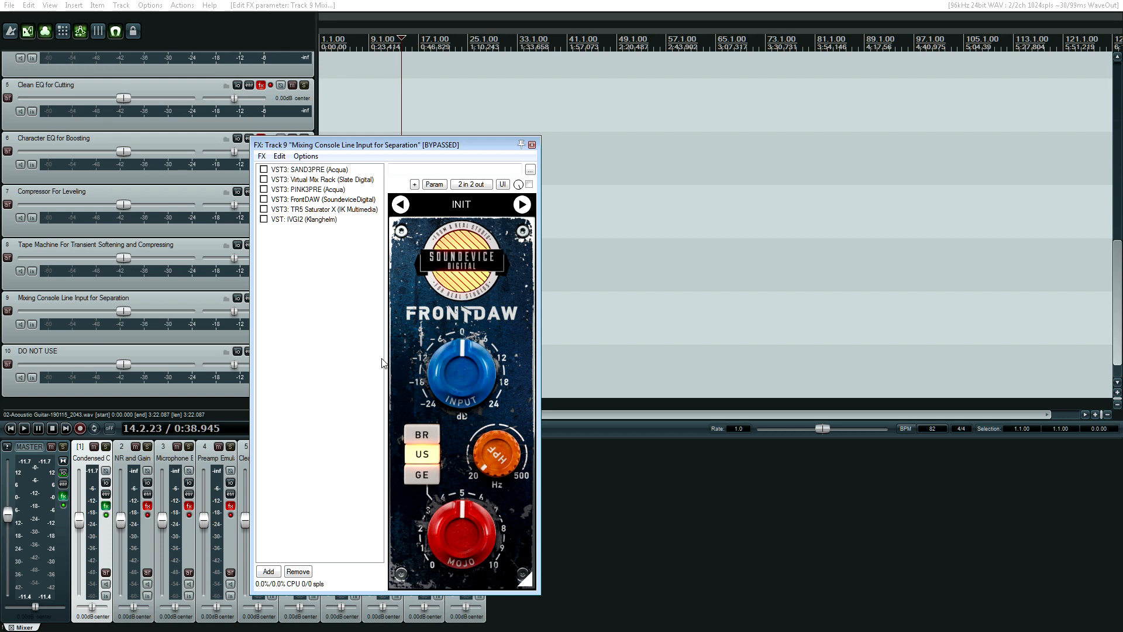
Step: Show the TR5 Saturator X plugin, decline its Custom Shop offer, and examine the IVGI2 plugin
left_click(322, 211)
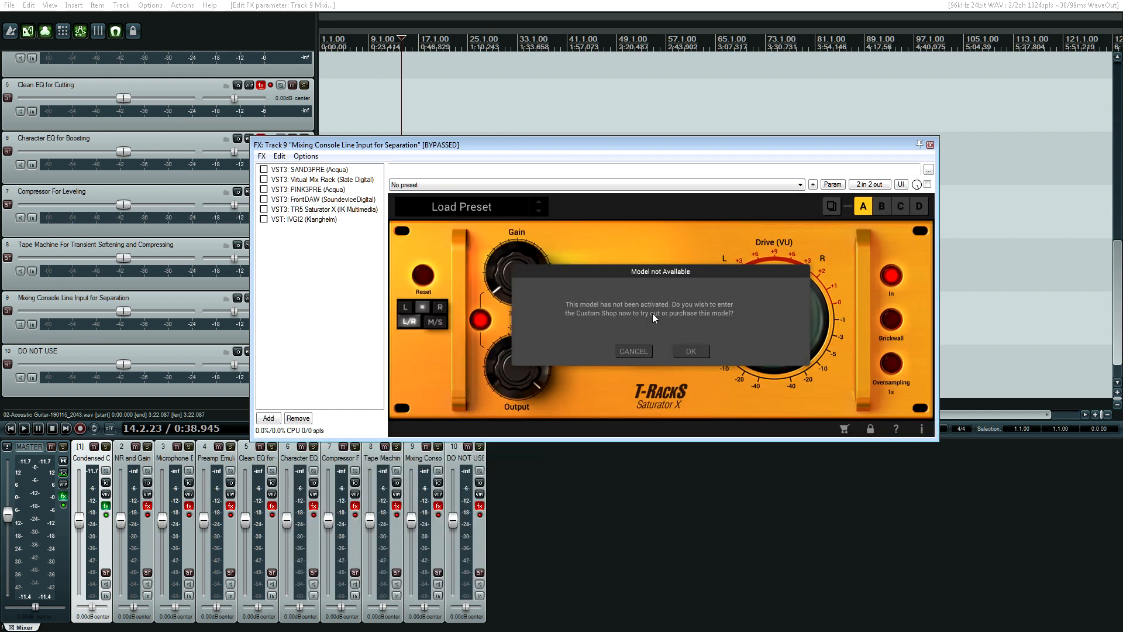
left_click(631, 351)
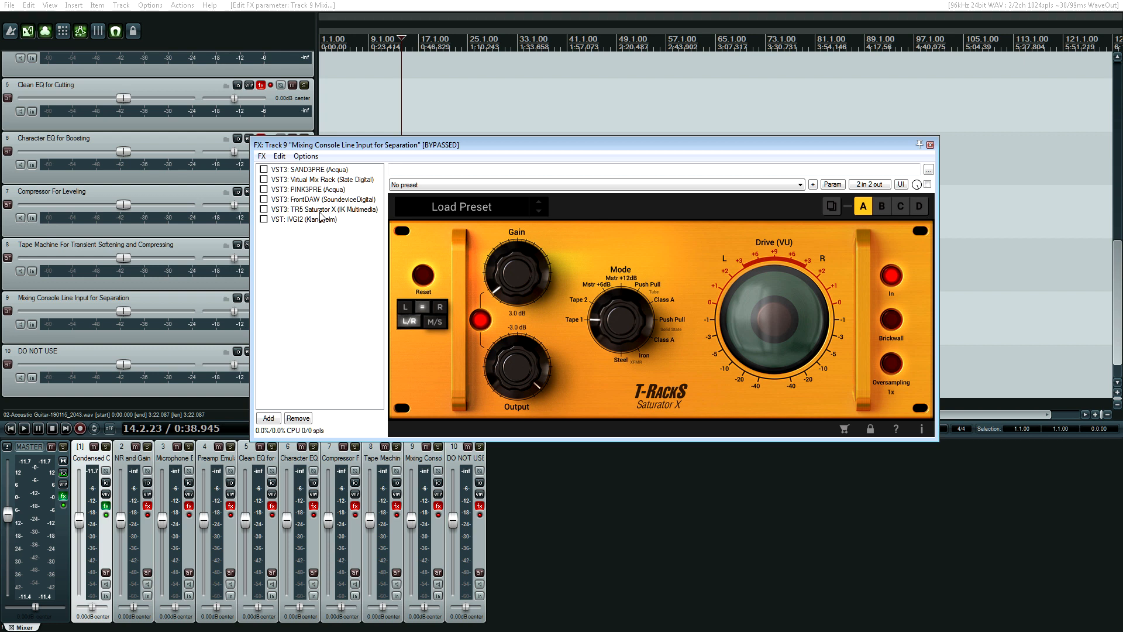
left_click(316, 210)
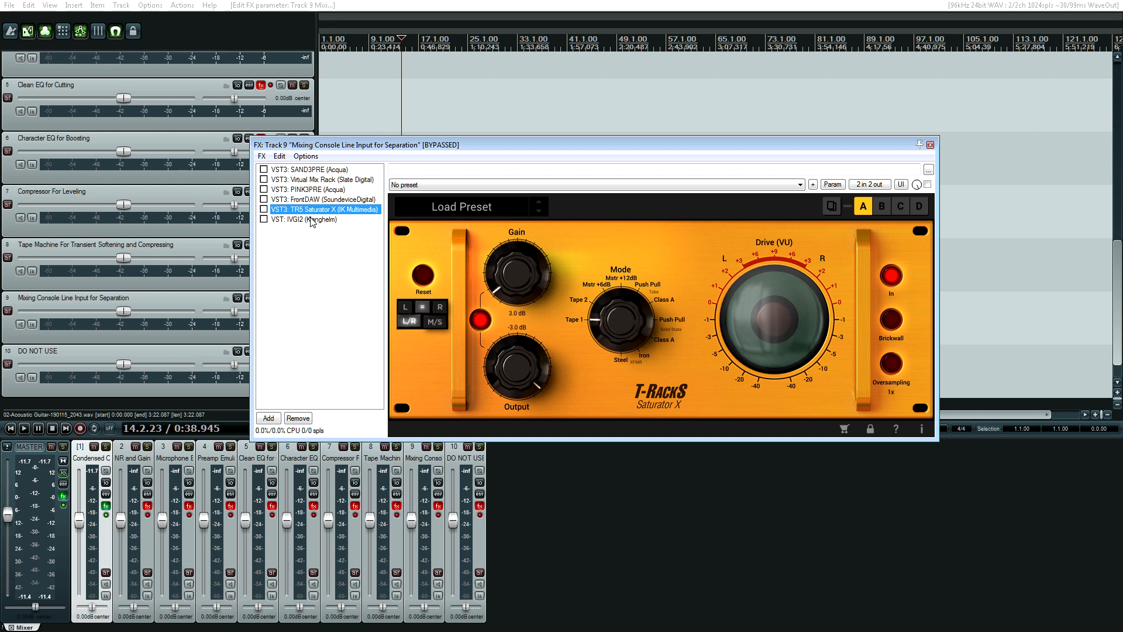
left_click(312, 220)
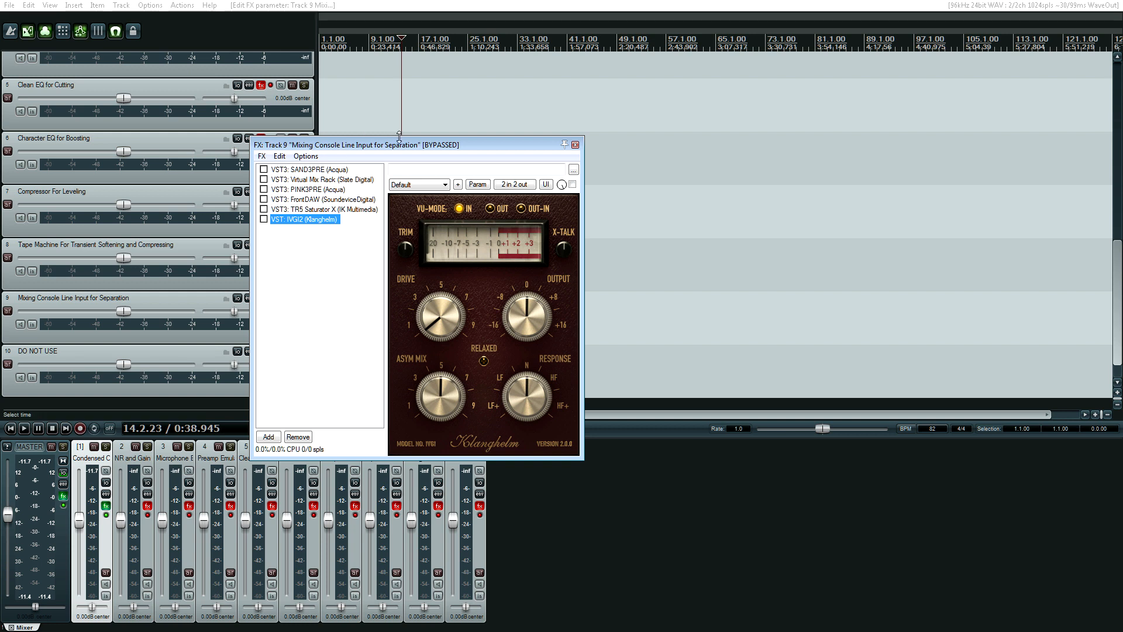
Step: Open the DO NOT USE track's effects chain and examine its Degrader, FabFilter Pro-DS and Sibilance Stereo plugins
left_click_drag(404, 146, 694, 124)
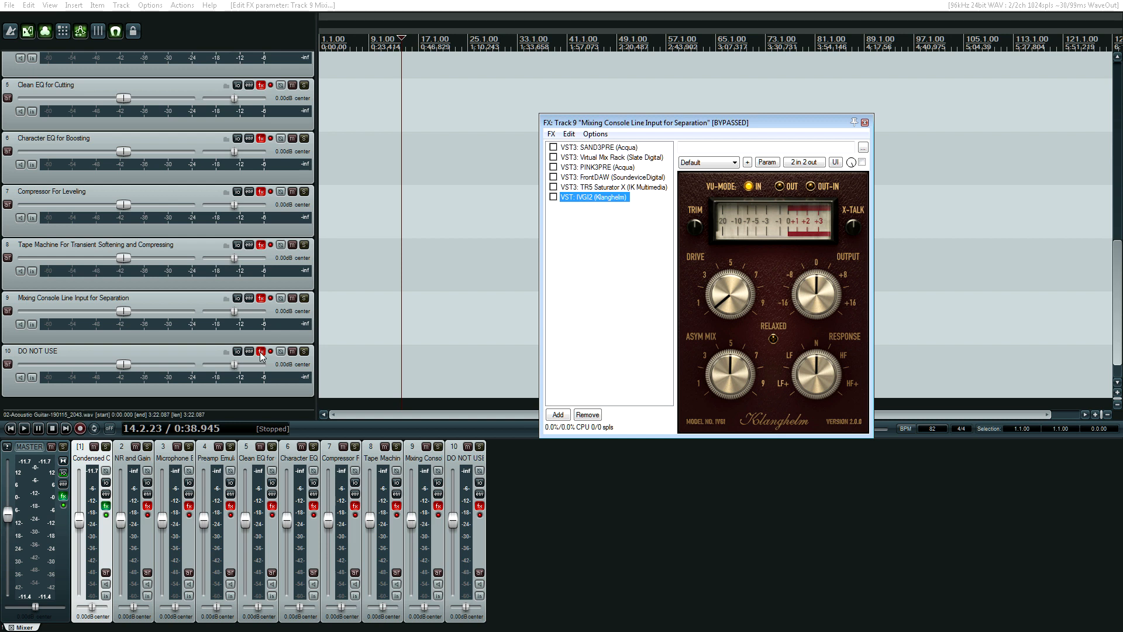
left_click(261, 351)
left_click_drag(661, 123, 408, 297)
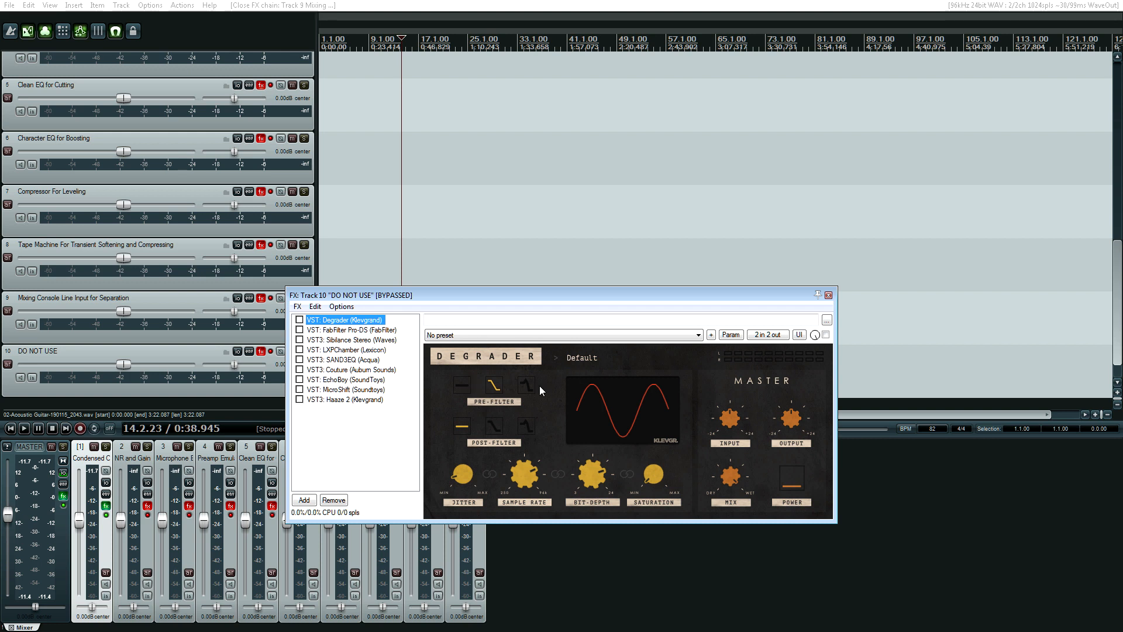
left_click(367, 331)
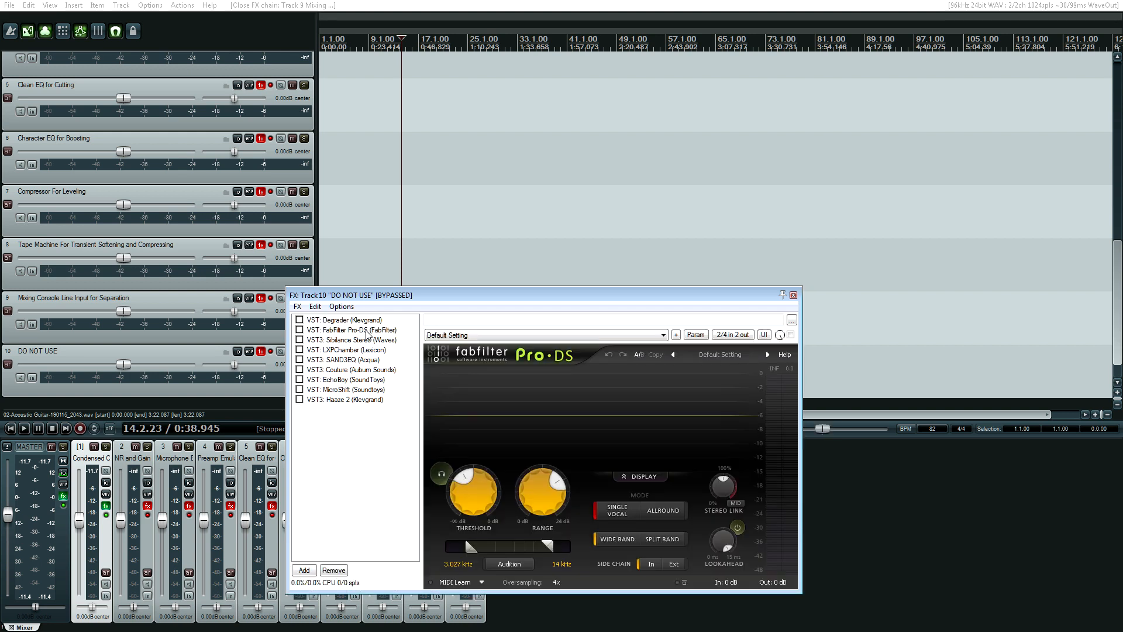
left_click(367, 332)
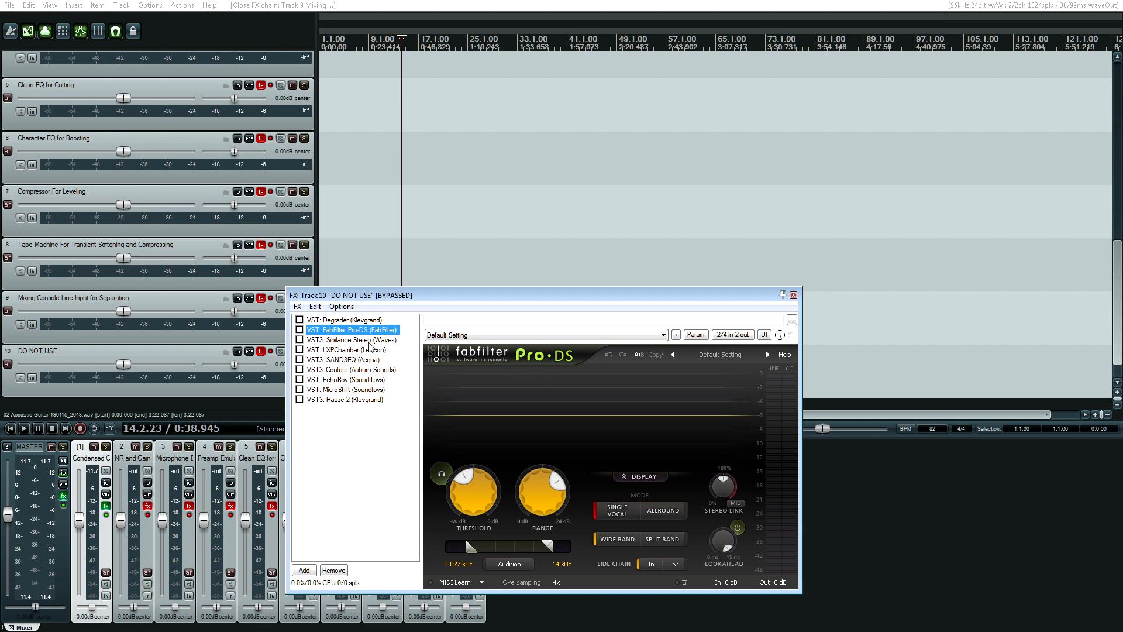
left_click(370, 342)
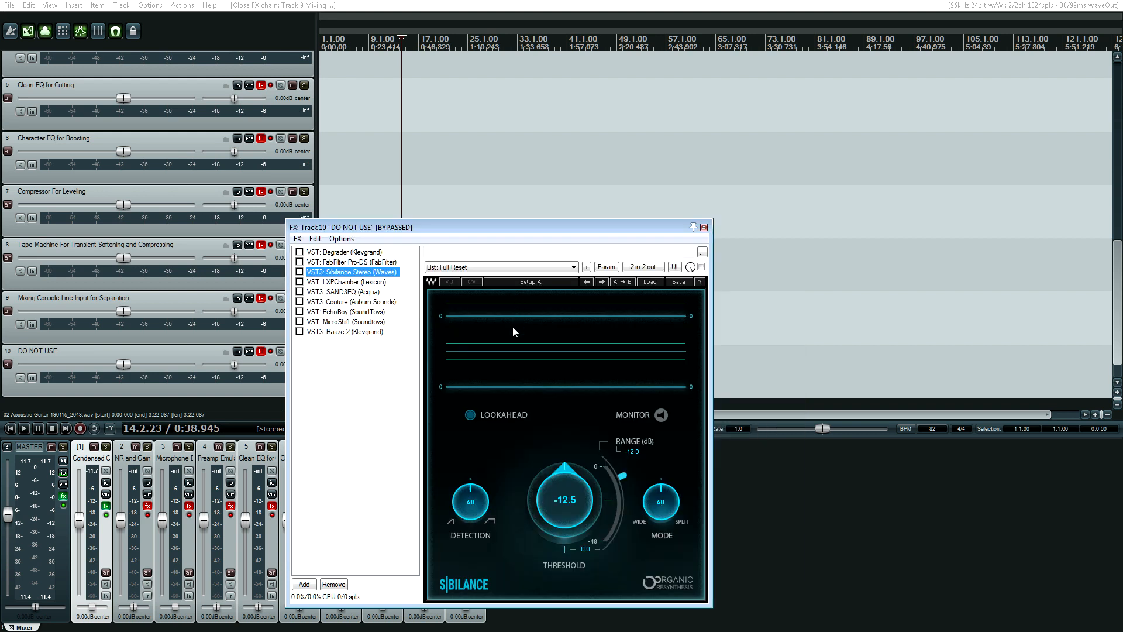
Step: Examine the LXPChamber, SAND3EQ, Couture, EchoBoy, MicroShift and Haaze 2 plugins in the DO NOT USE chain
key("Down")
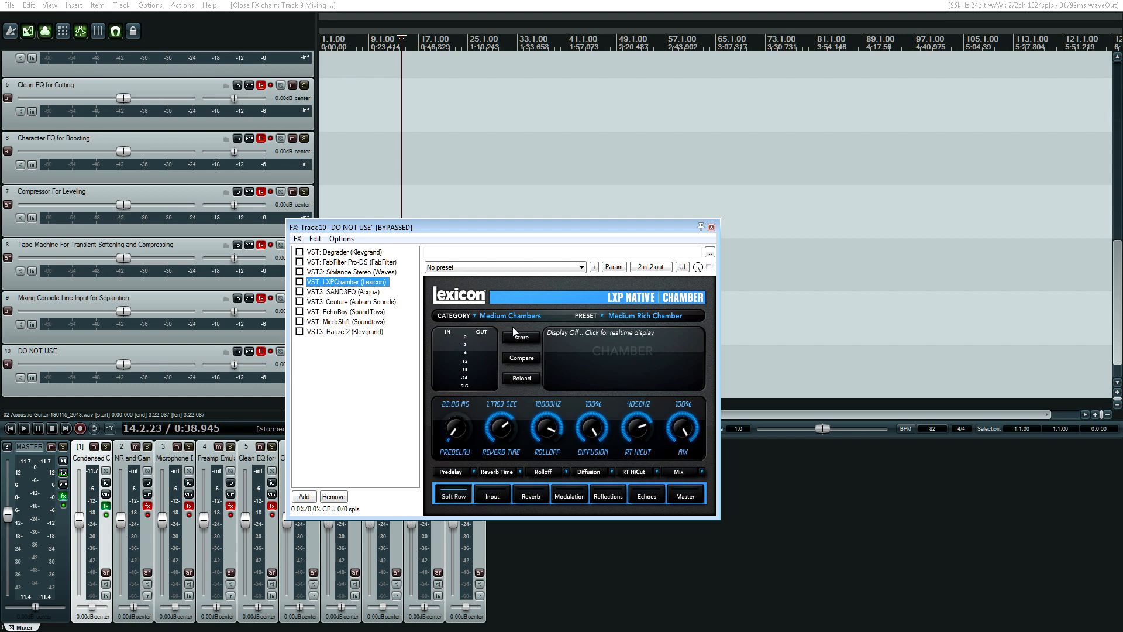
key("Down")
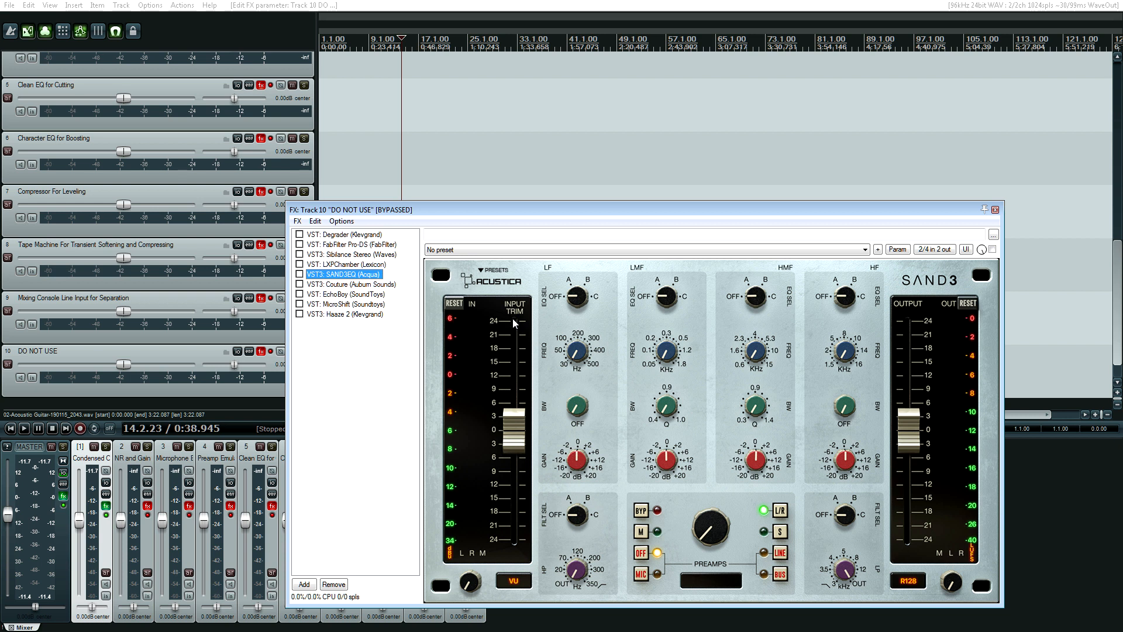
key("Down")
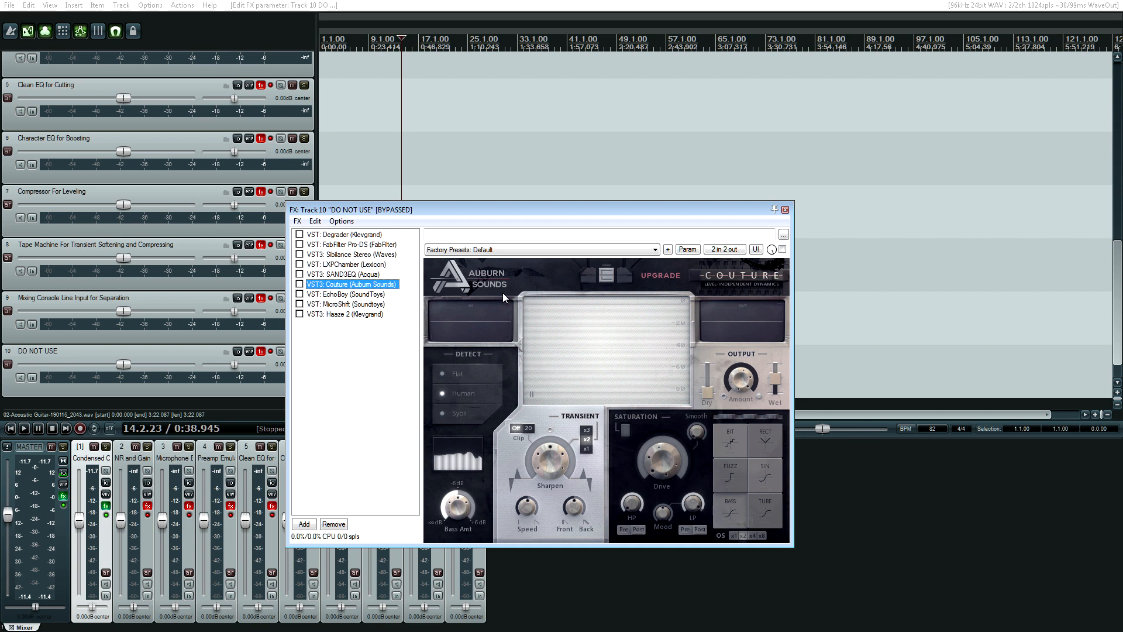
key("Down")
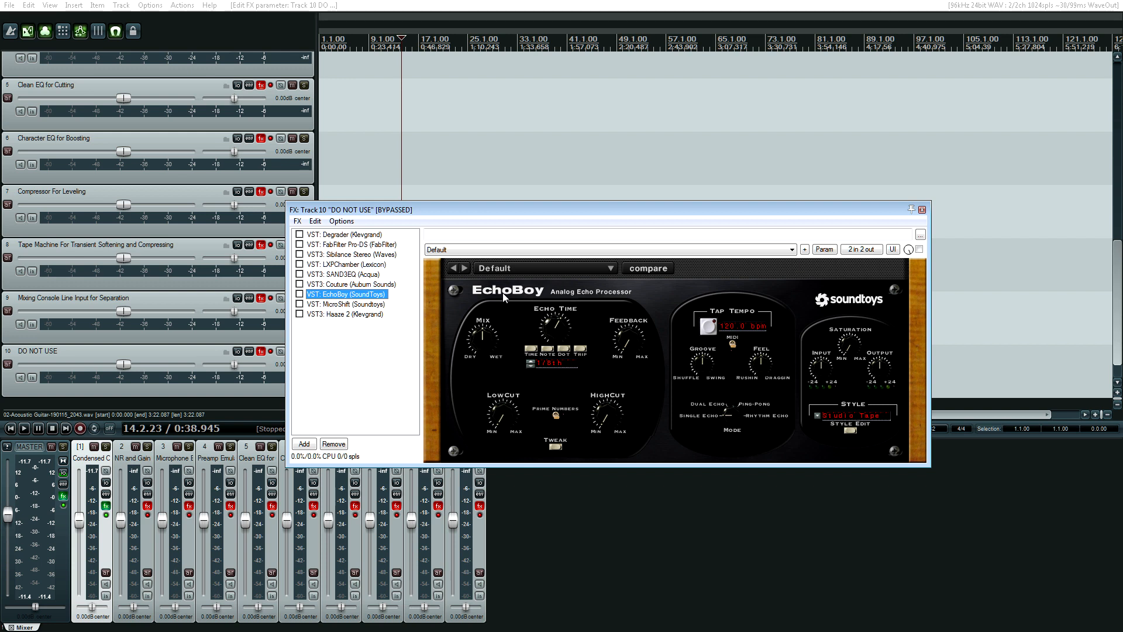
key("Down")
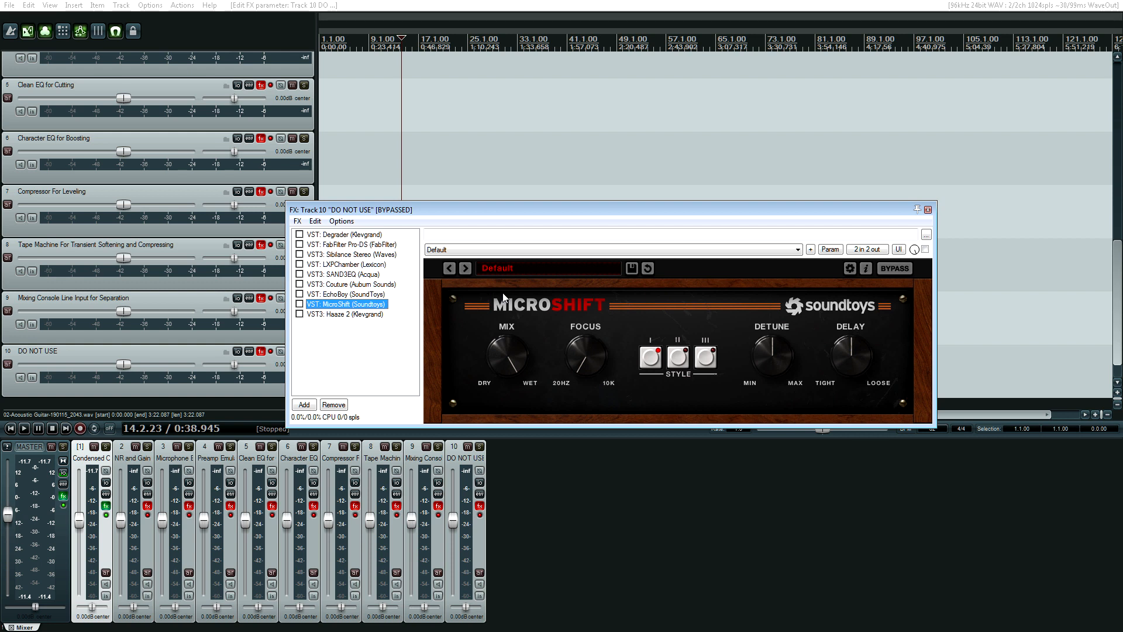
key("Down")
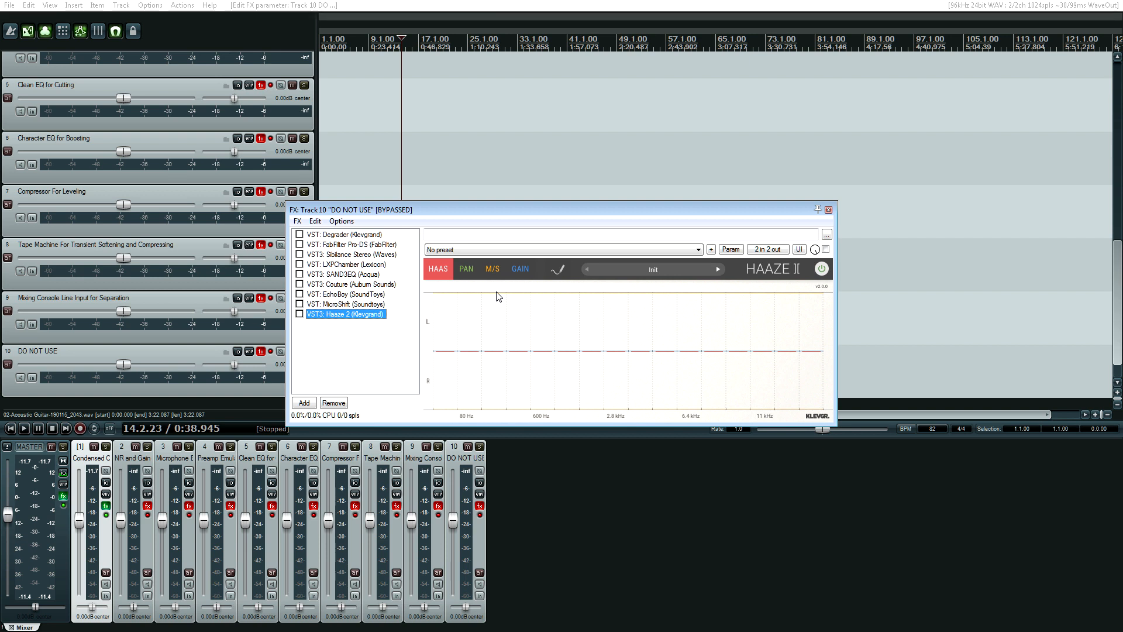
Step: Go back through the MicroShift and EchoBoy plugins to Couture in the DO NOT USE chain
key("Up")
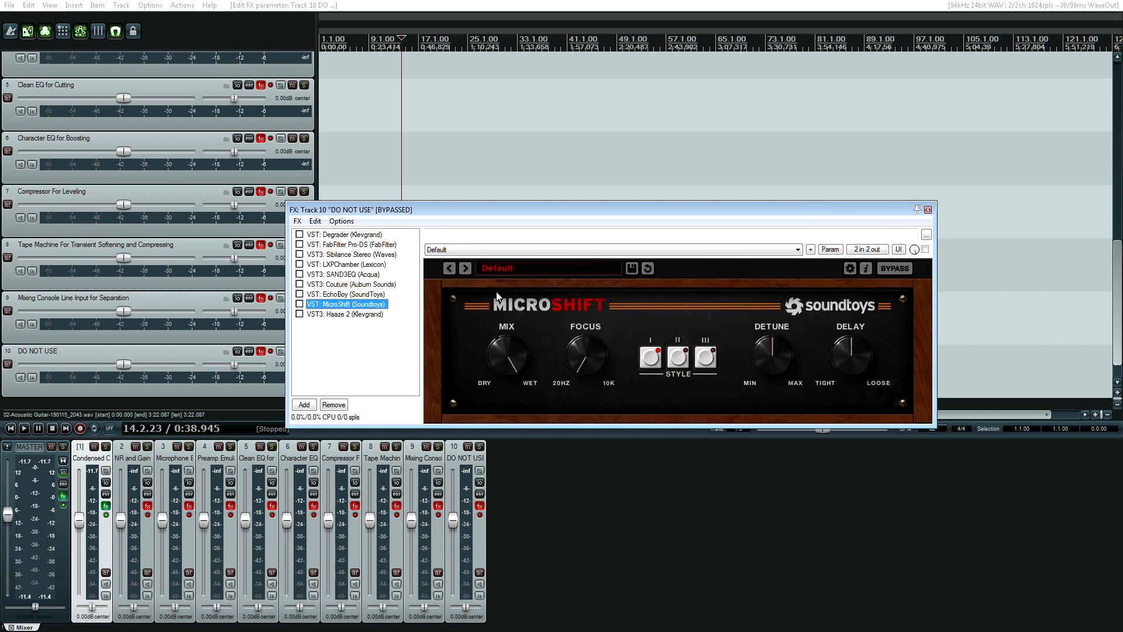
key("Up")
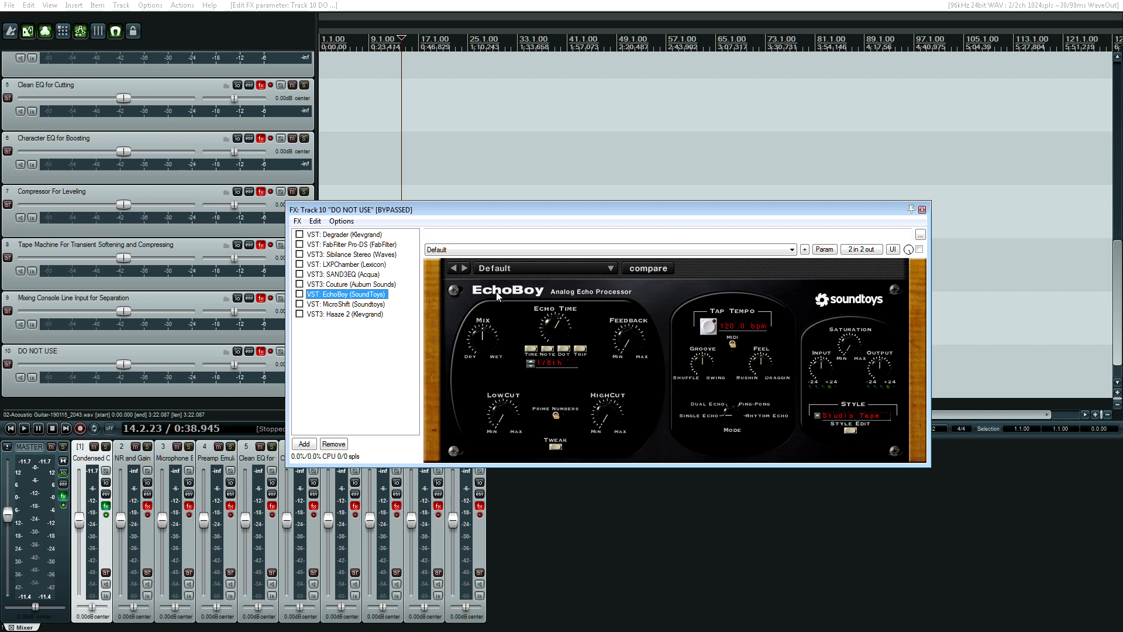
key("Up")
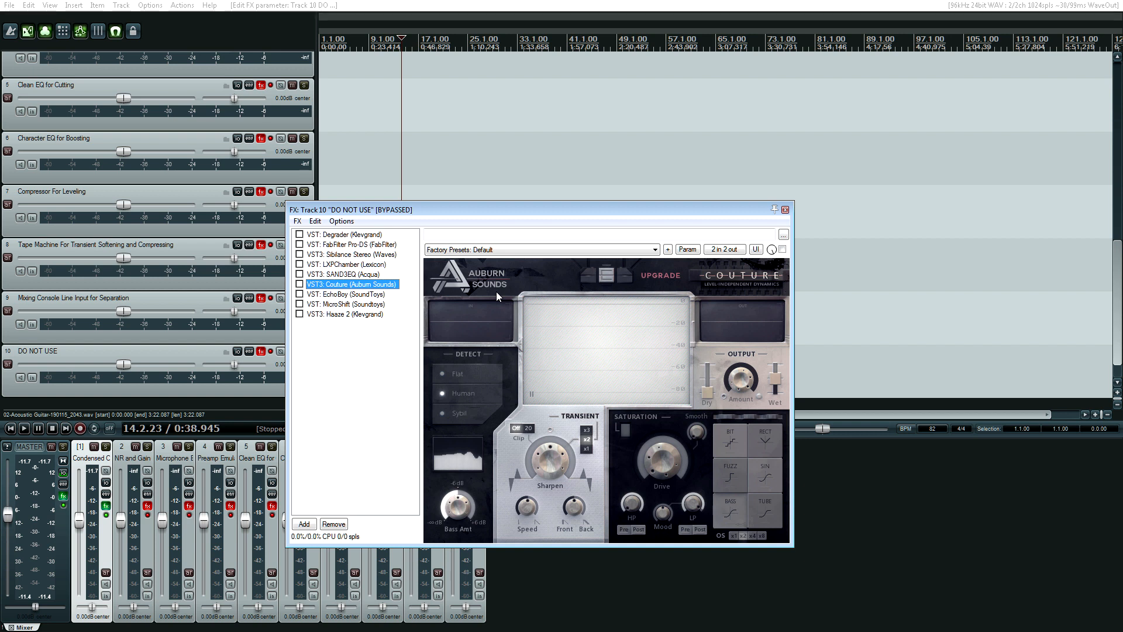
Step: Add the Waves Tune Real-Time Mono plugin at the end of the DO NOT USE chain and select it
key("End")
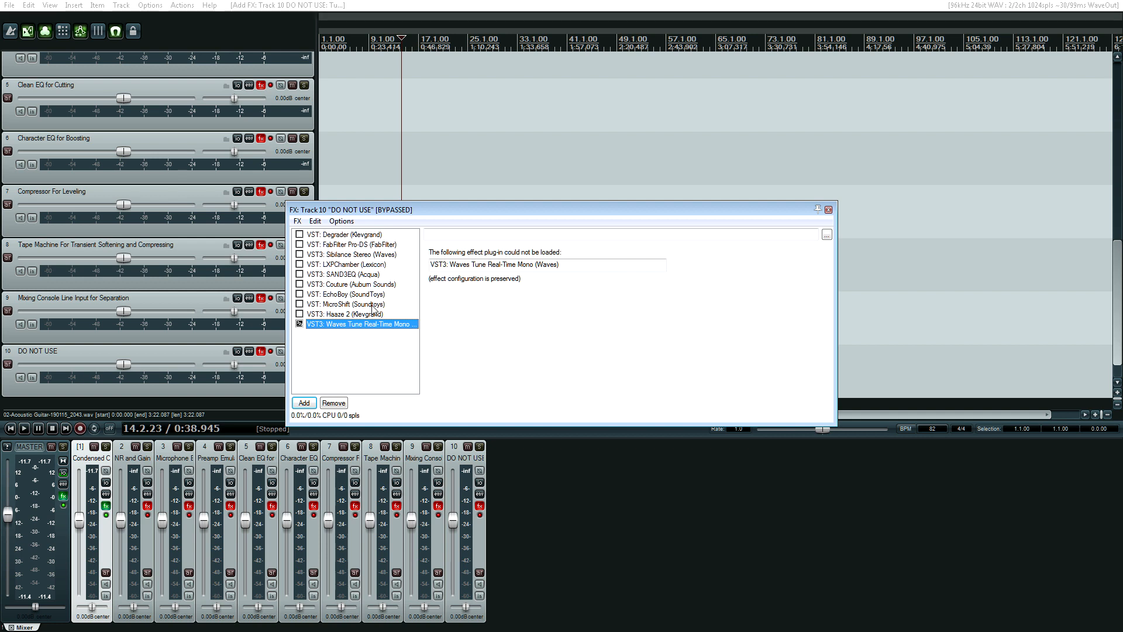
mouse_move(365, 324)
left_mouse_down()
mouse_move(370, 266)
mouse_move(370, 325)
left_mouse_up()
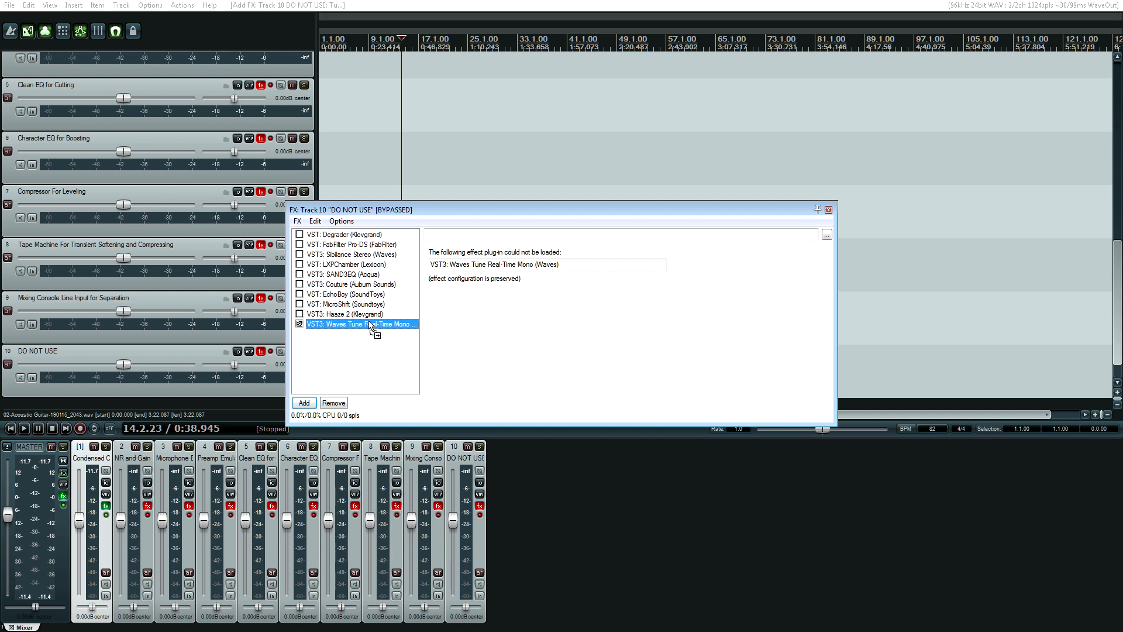